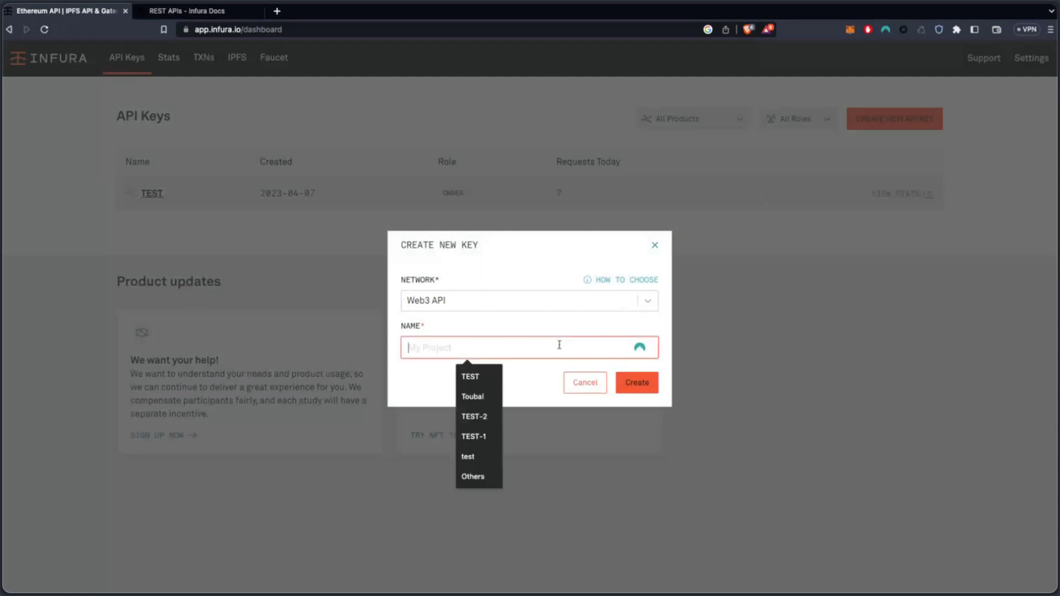
Create a Web3 API key named TEST-1 and view its endpoints, highlighting the NFT API entry
{"action": "type", "text": "TEST-1"}
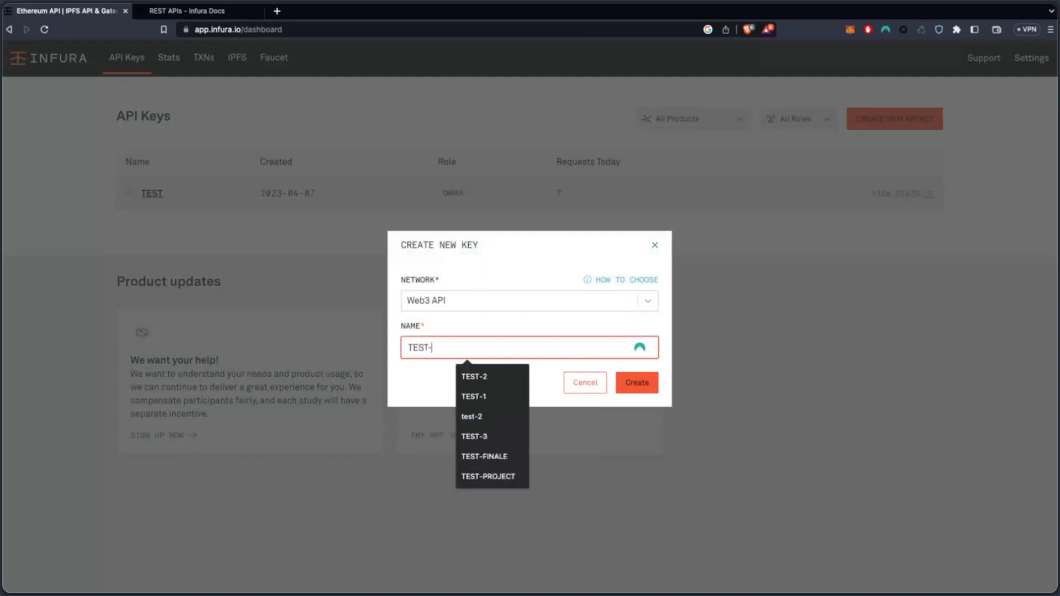
{"action": "left_click", "coordinate": [641, 382]}
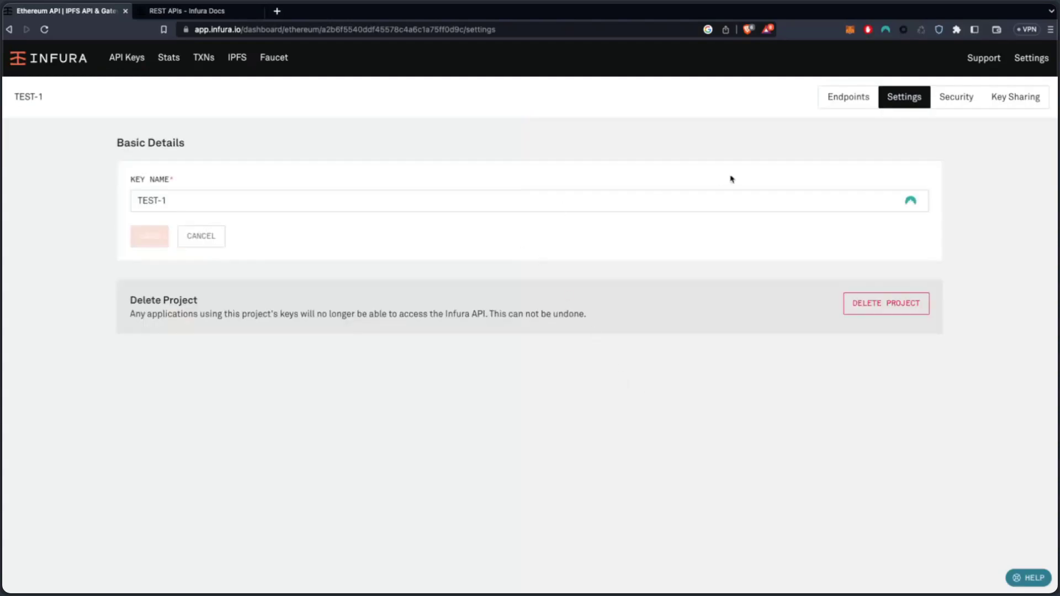
{"action": "left_click", "coordinate": [856, 100]}
{"action": "scroll", "coordinate": [613, 416], "scroll_direction": "down", "scroll_amount": 3}
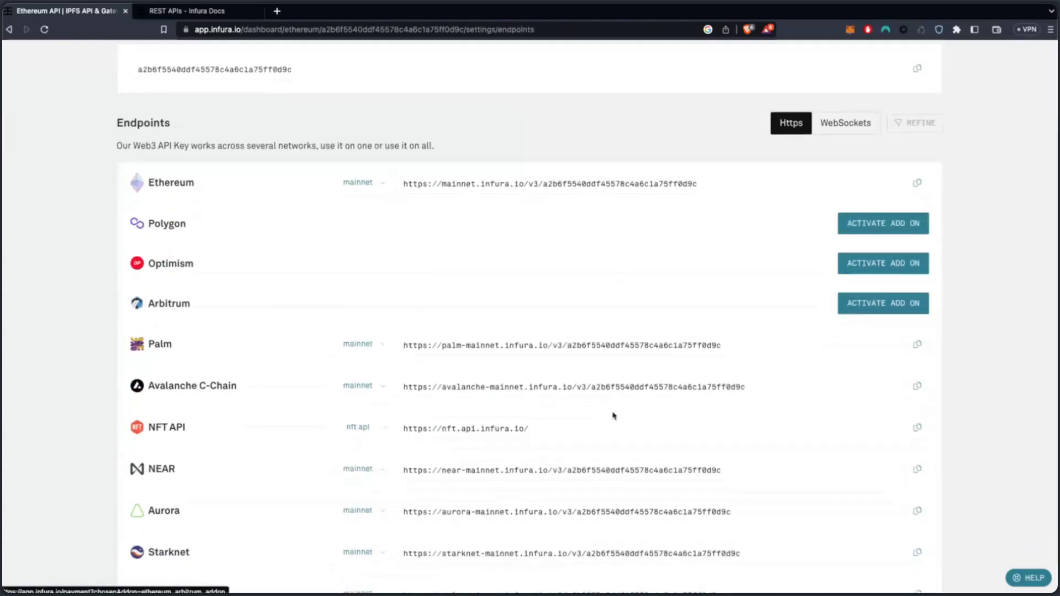
{"action": "scroll", "coordinate": [613, 415], "scroll_direction": "down", "scroll_amount": 1}
{"action": "double_click", "coordinate": [161, 401]}
{"action": "left_click", "coordinate": [161, 402]}
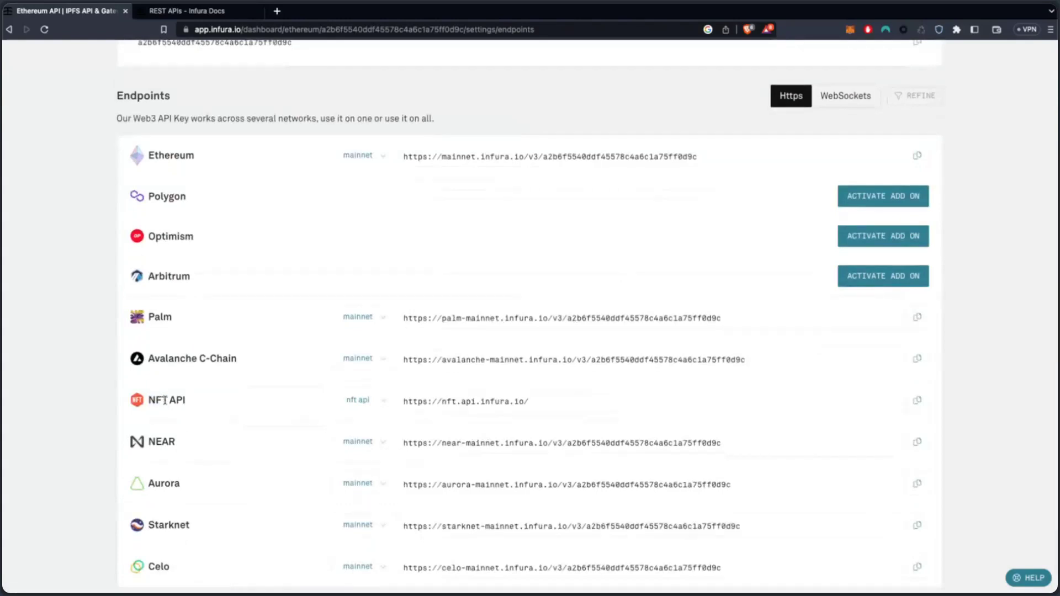
{"action": "triple_click", "coordinate": [166, 401]}
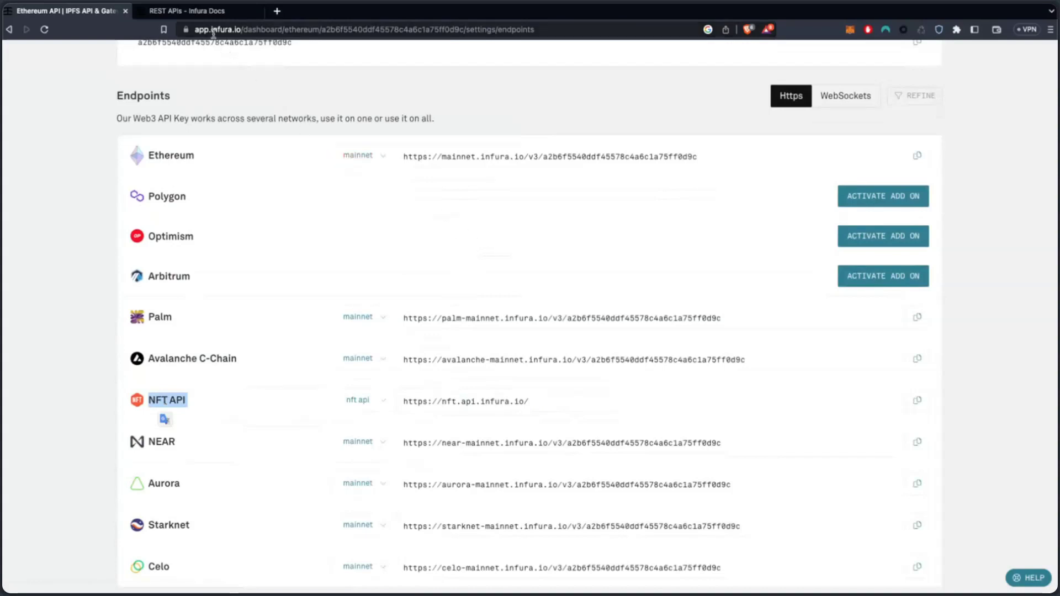
Open the interactive Swagger documentation from the Infura REST APIs docs page and bring up its authorization form
{"action": "left_click", "coordinate": [198, 12]}
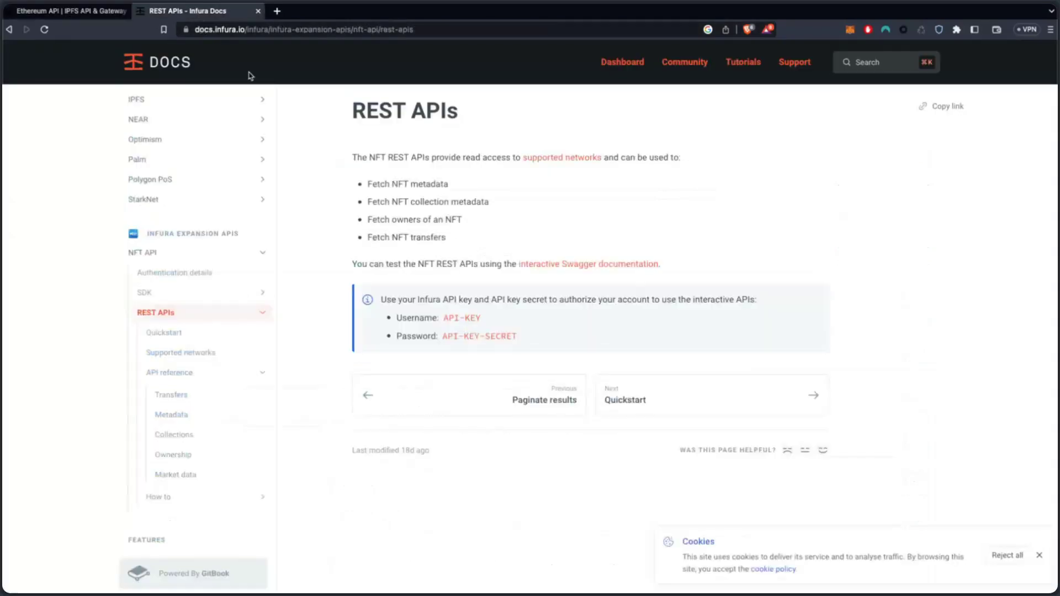
{"action": "right_click", "coordinate": [567, 268]}
{"action": "left_click", "coordinate": [571, 269]}
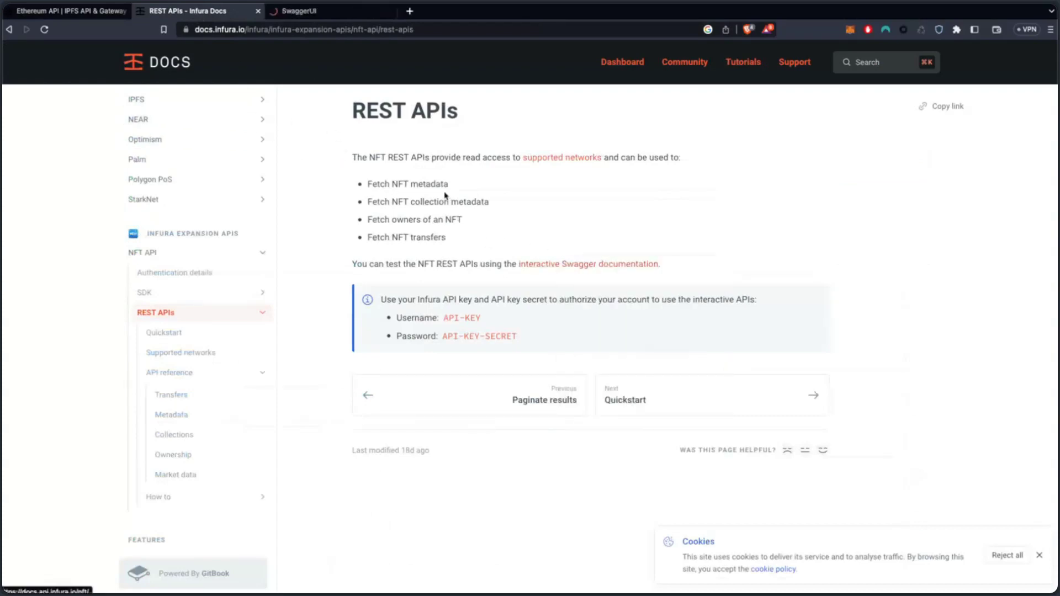
{"action": "left_click", "coordinate": [339, 15]}
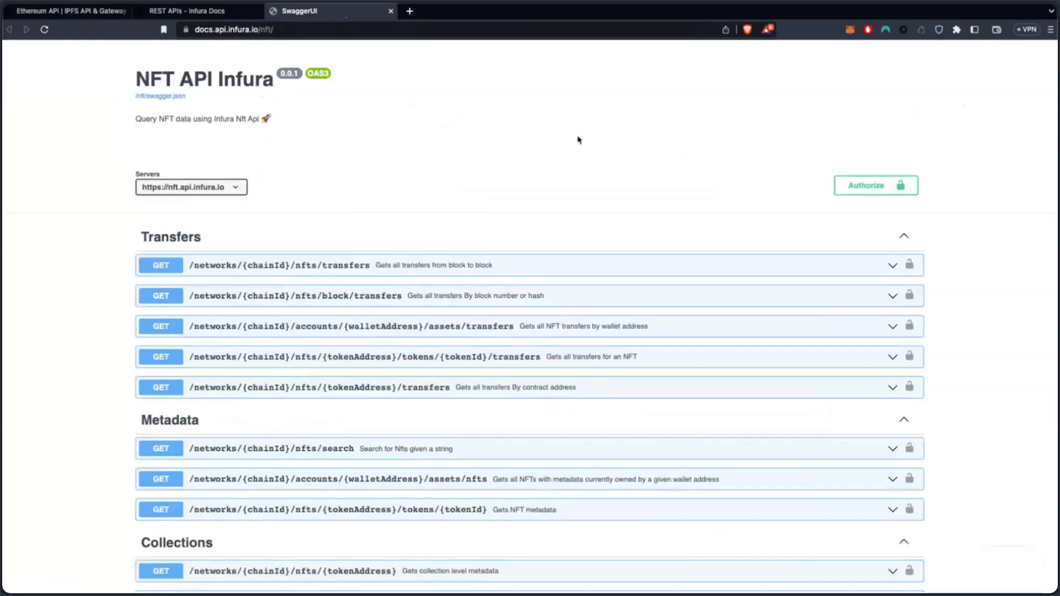
{"action": "left_click", "coordinate": [848, 184]}
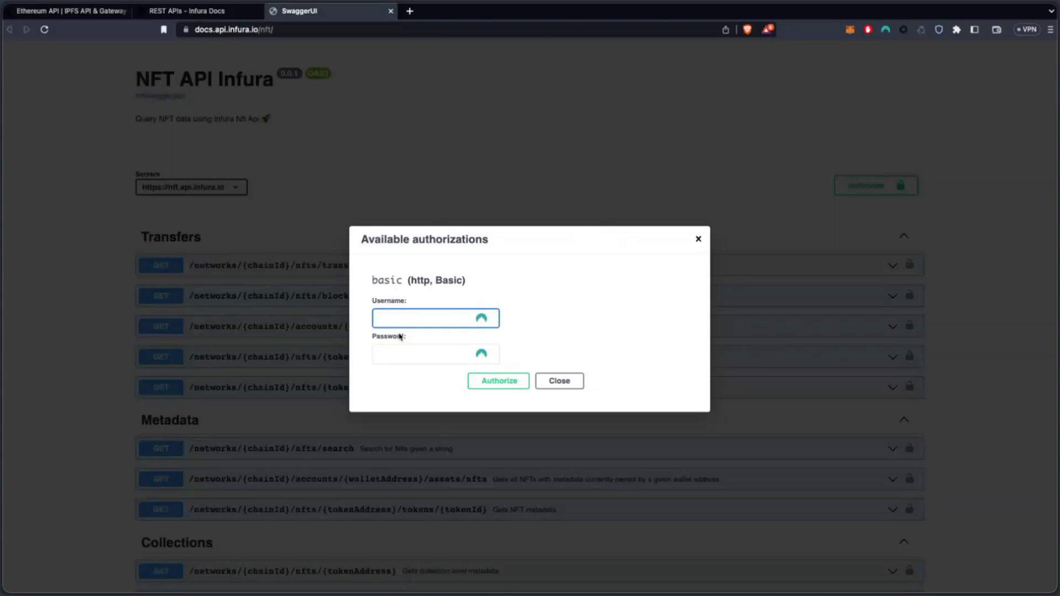
Copy the API key of TEST-1 from the Infura dashboard and paste it as the Swagger authorization username
{"action": "left_click", "coordinate": [83, 11]}
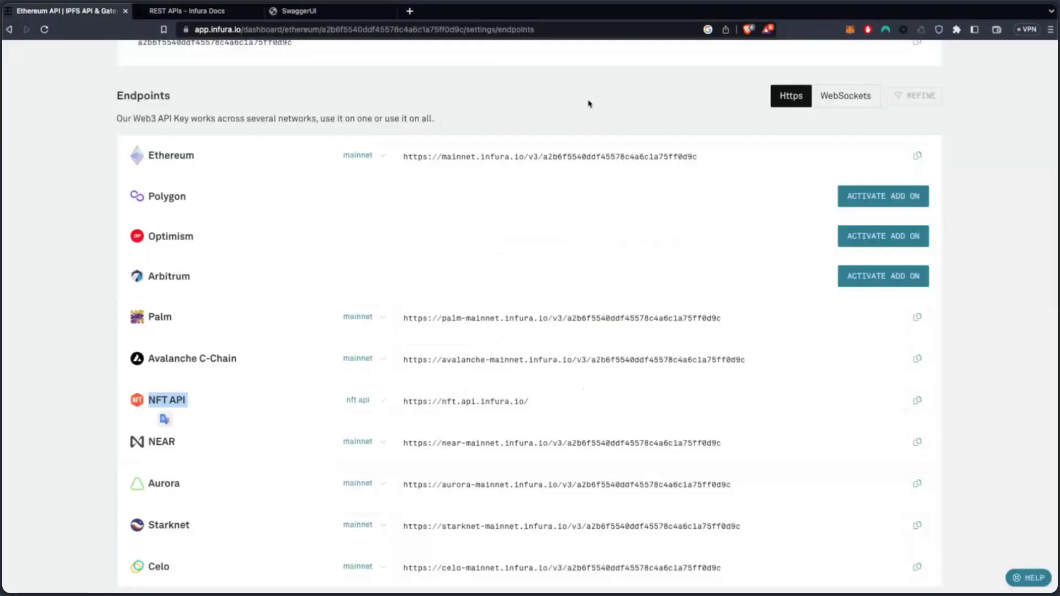
{"action": "scroll", "coordinate": [836, 103], "scroll_direction": "up", "scroll_amount": 3}
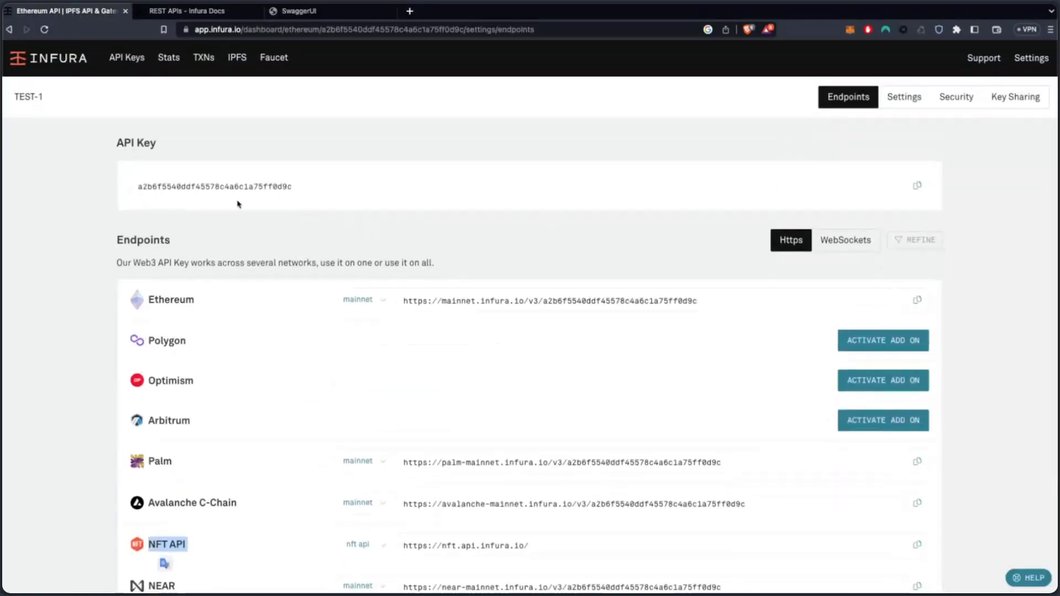
{"action": "triple_click", "coordinate": [125, 156]}
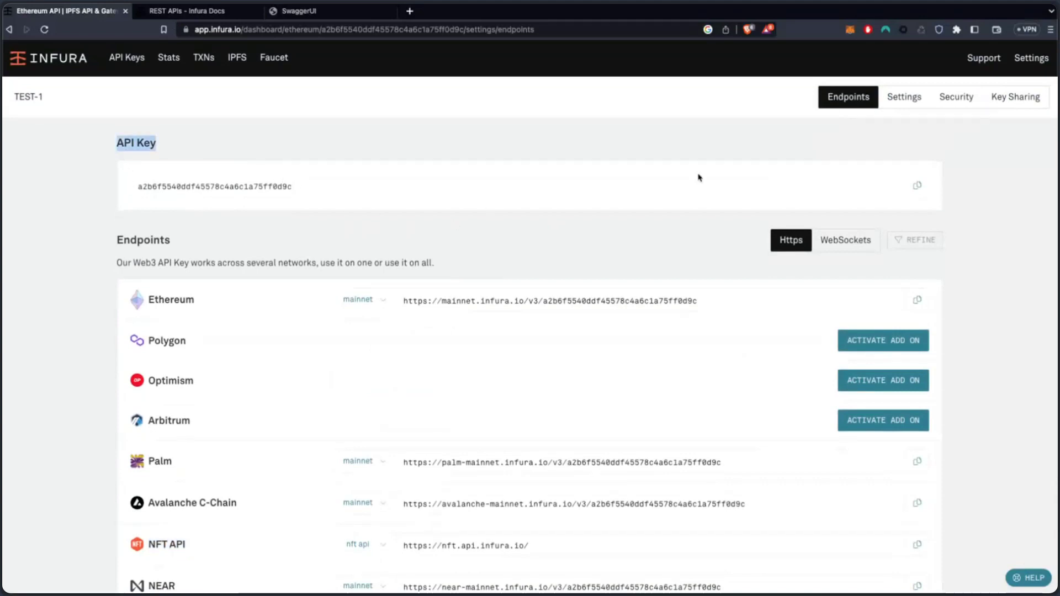
{"action": "left_click", "coordinate": [921, 194]}
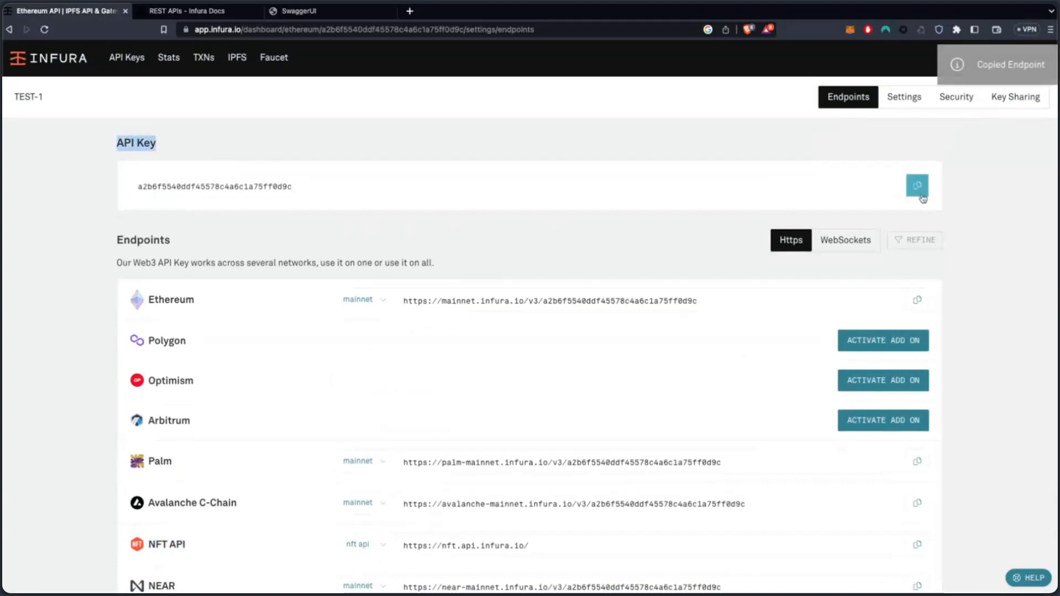
{"action": "mouse_move", "coordinate": [315, 6]}
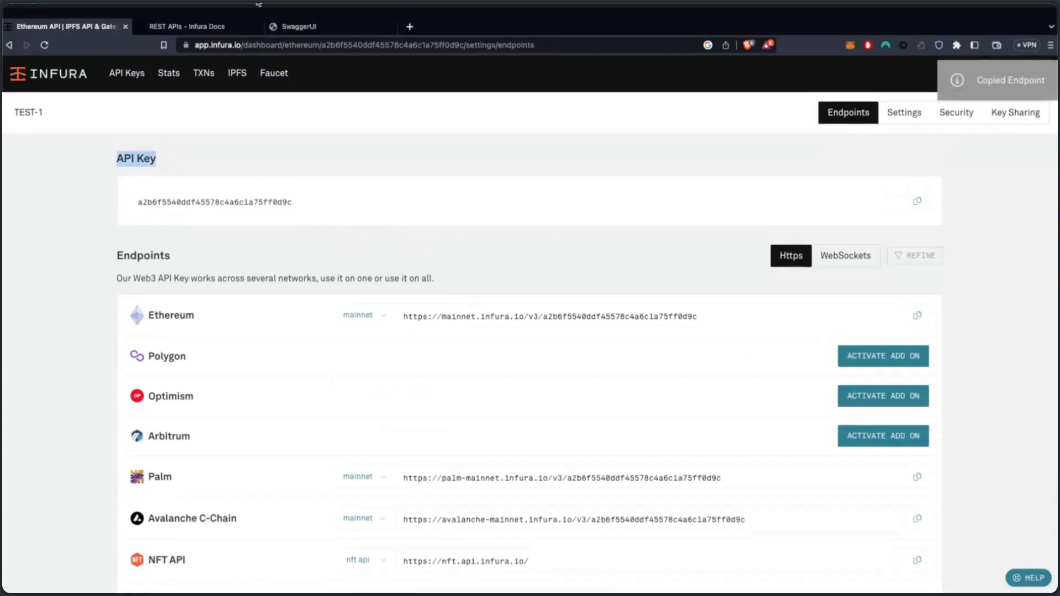
{"action": "left_click", "coordinate": [307, 25]}
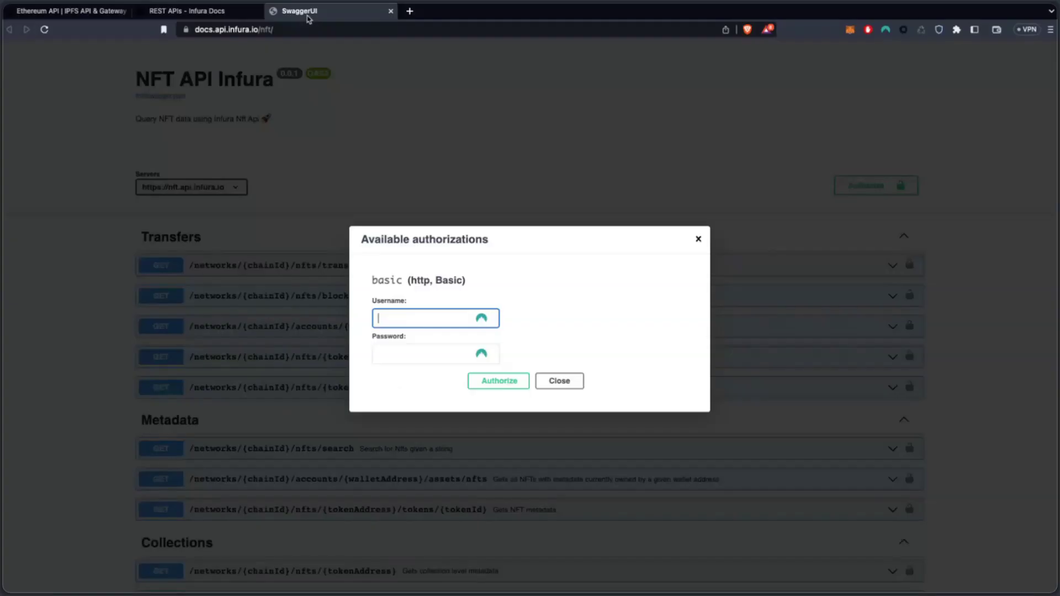
{"action": "key", "text": "super+v"}
Copy the API key secret from the key's security settings, paste it as the Swagger password, and authorize
{"action": "left_click", "coordinate": [422, 354]}
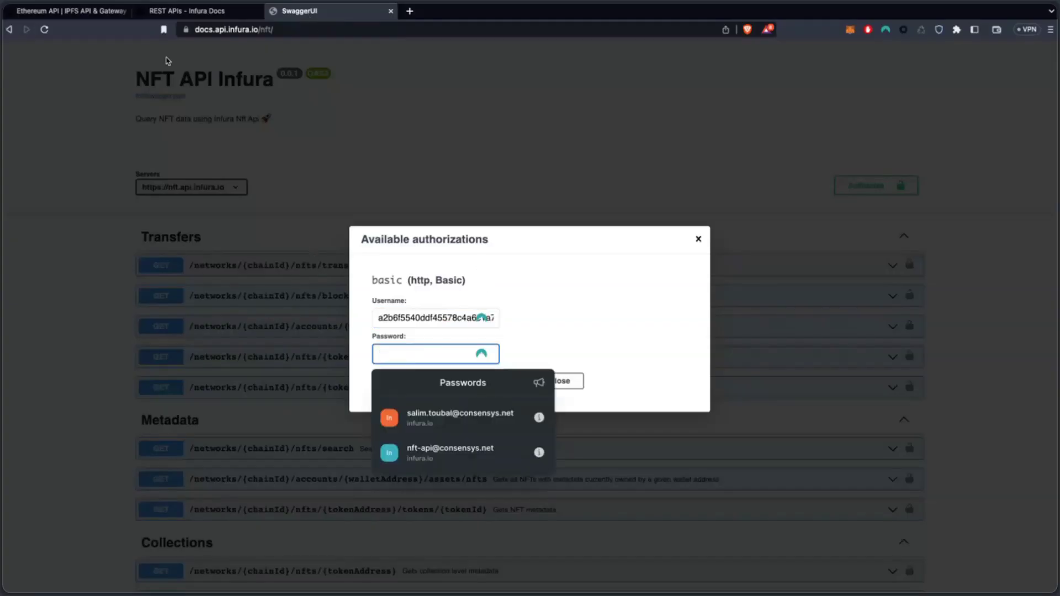
{"action": "left_click", "coordinate": [80, 11]}
{"action": "left_click", "coordinate": [956, 97]}
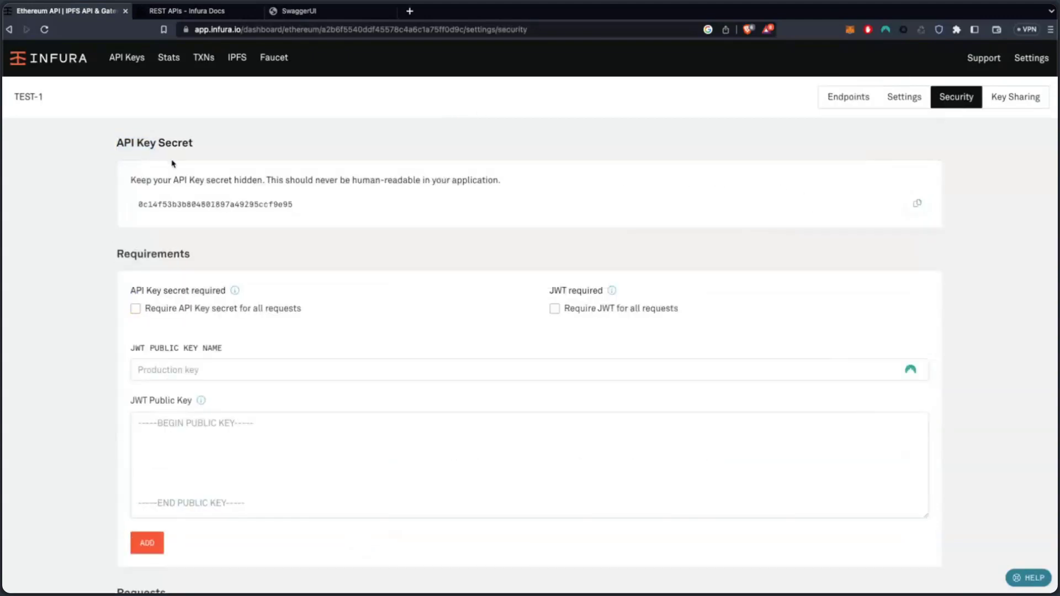
{"action": "left_click", "coordinate": [917, 203]}
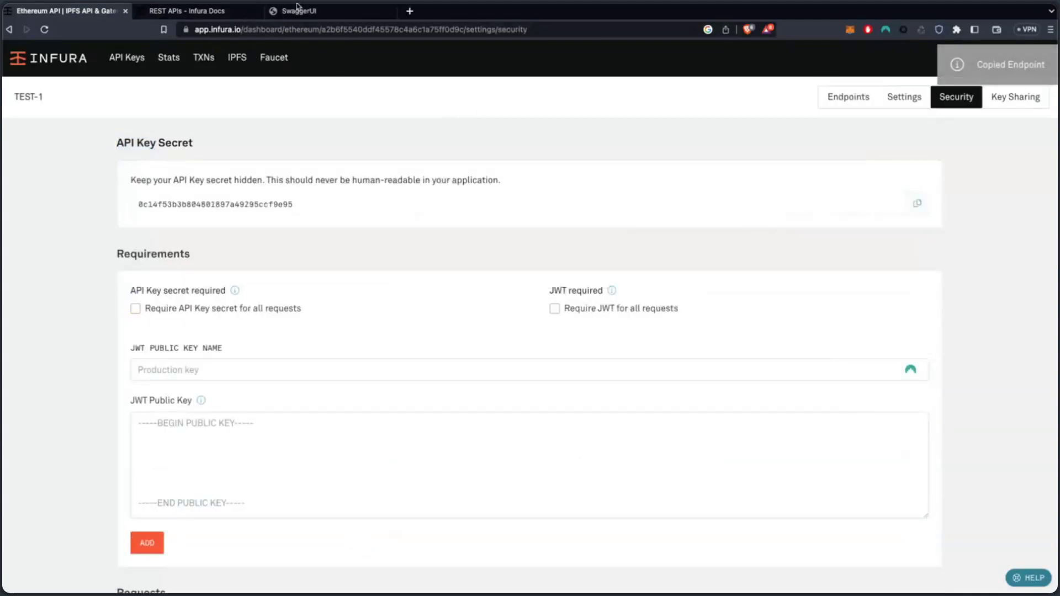
{"action": "left_click", "coordinate": [300, 11]}
{"action": "key", "text": "super+v"}
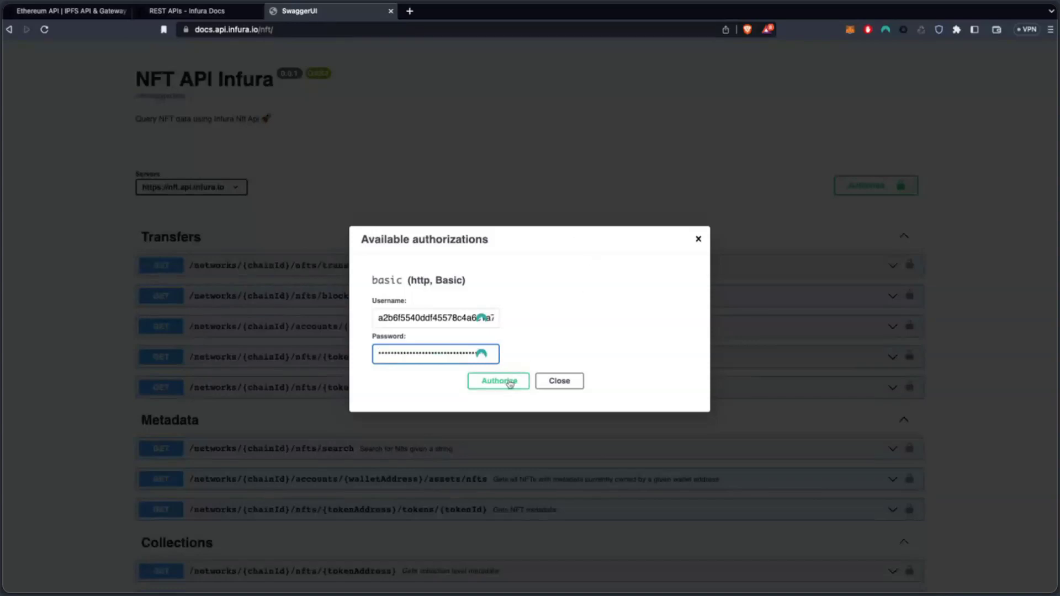
{"action": "left_click", "coordinate": [509, 382]}
{"action": "left_click", "coordinate": [549, 371]}
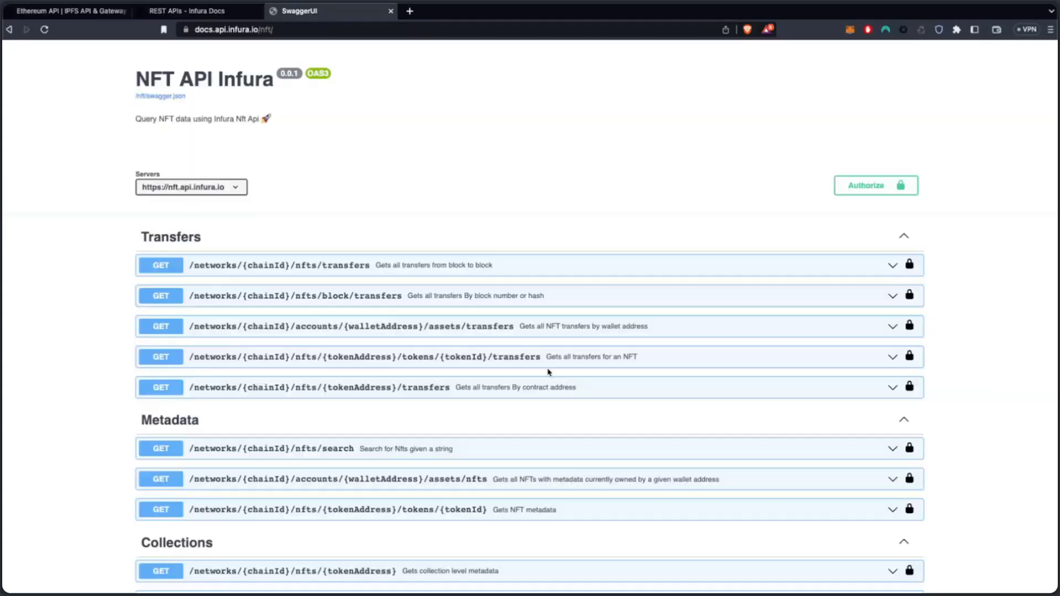
Expand the /networks/{chainId}/nfts/{tokenAddress}/tokens request under Collections and make its parameters editable for a trial call
{"action": "scroll", "coordinate": [418, 328], "scroll_direction": "down", "scroll_amount": 5}
{"action": "scroll", "coordinate": [418, 328], "scroll_direction": "down", "scroll_amount": 1}
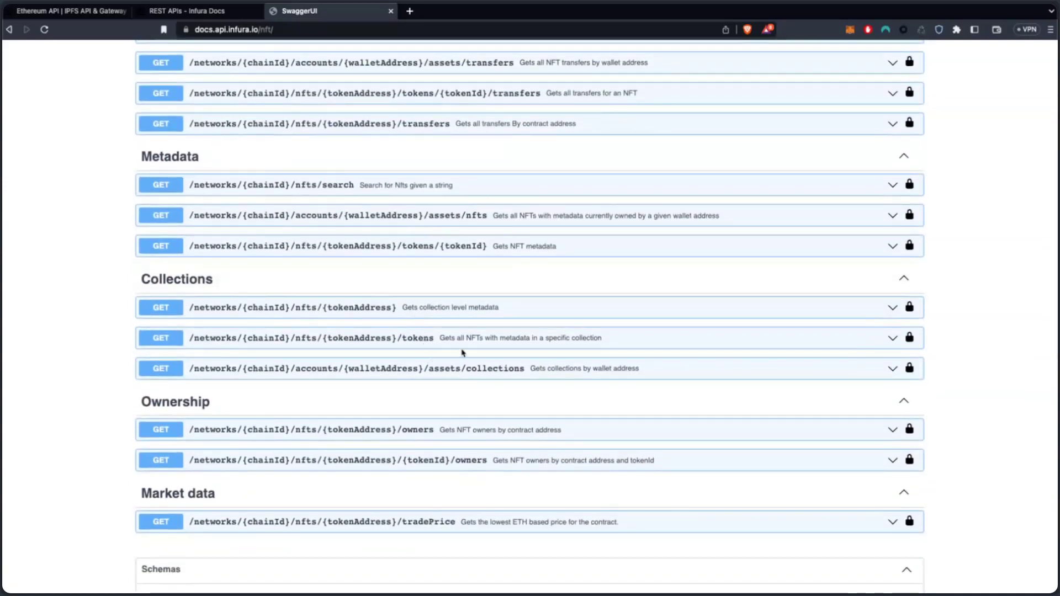
{"action": "left_click", "coordinate": [576, 339]}
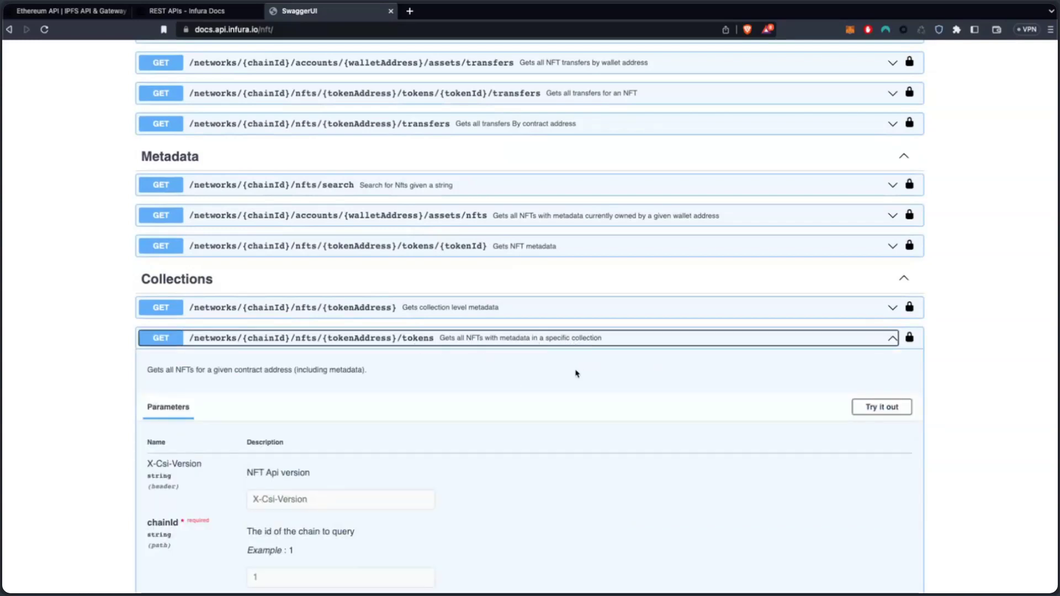
{"action": "scroll", "coordinate": [710, 375], "scroll_direction": "down", "scroll_amount": 2}
{"action": "left_click", "coordinate": [897, 307]}
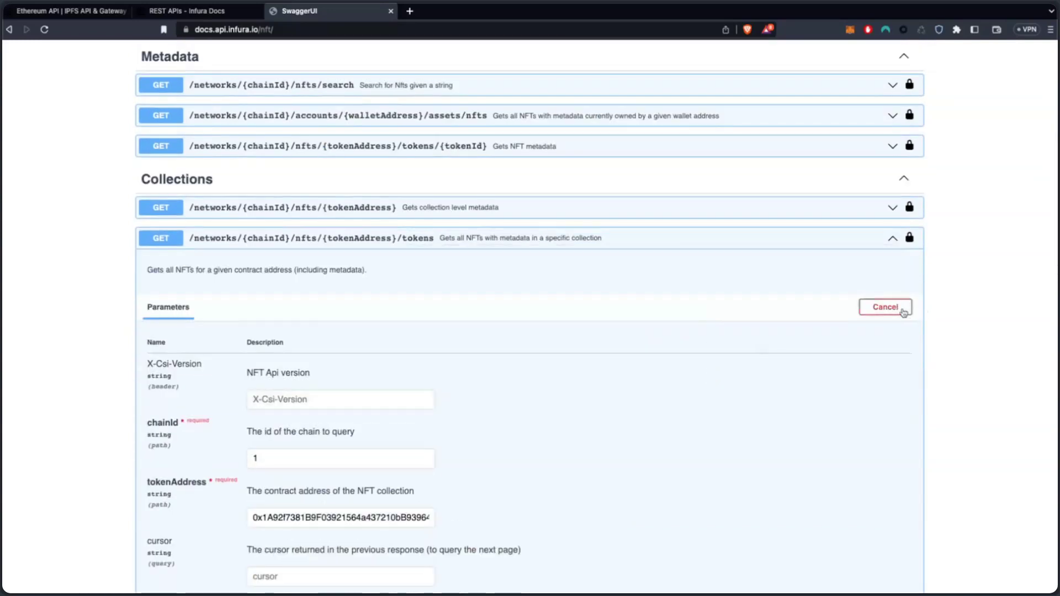
Execute the collection tokens request with the prefilled chainId and tokenAddress values
{"action": "scroll", "coordinate": [497, 361], "scroll_direction": "down", "scroll_amount": 1}
{"action": "scroll", "coordinate": [497, 360], "scroll_direction": "down", "scroll_amount": 3}
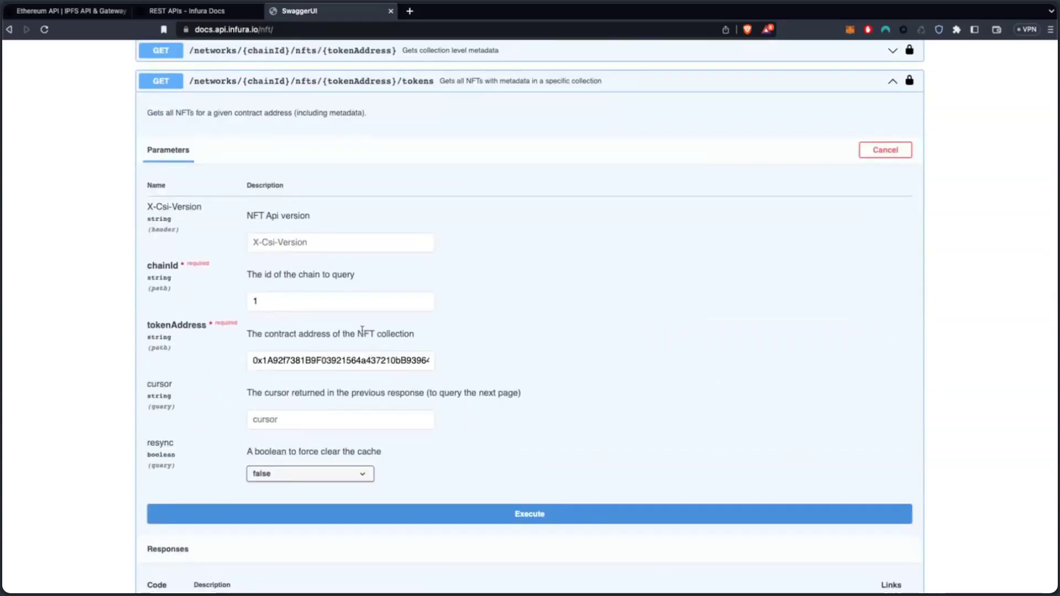
{"action": "double_click", "coordinate": [319, 303]}
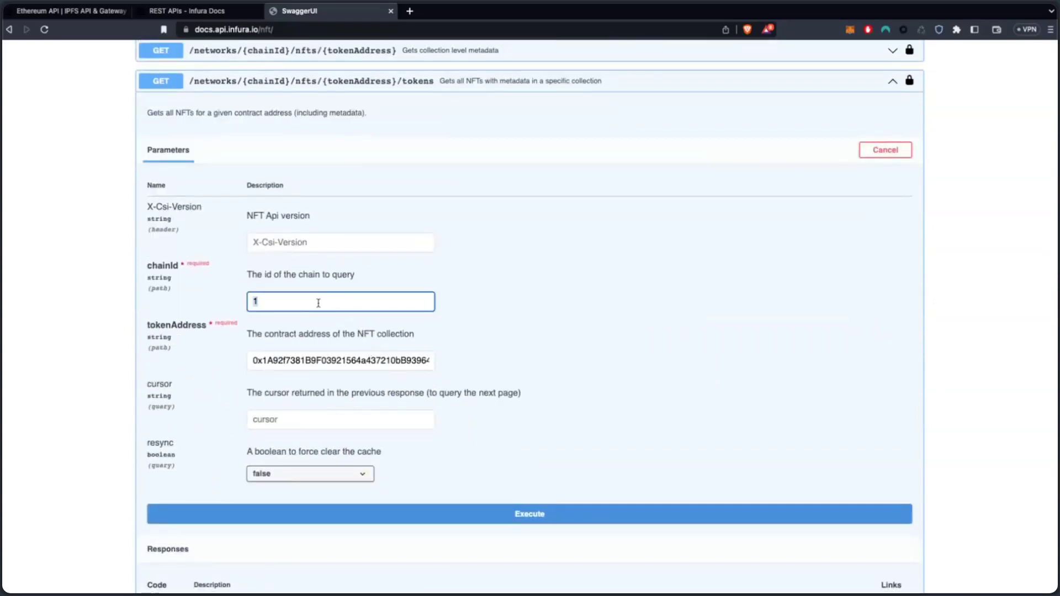
{"action": "double_click", "coordinate": [307, 361]}
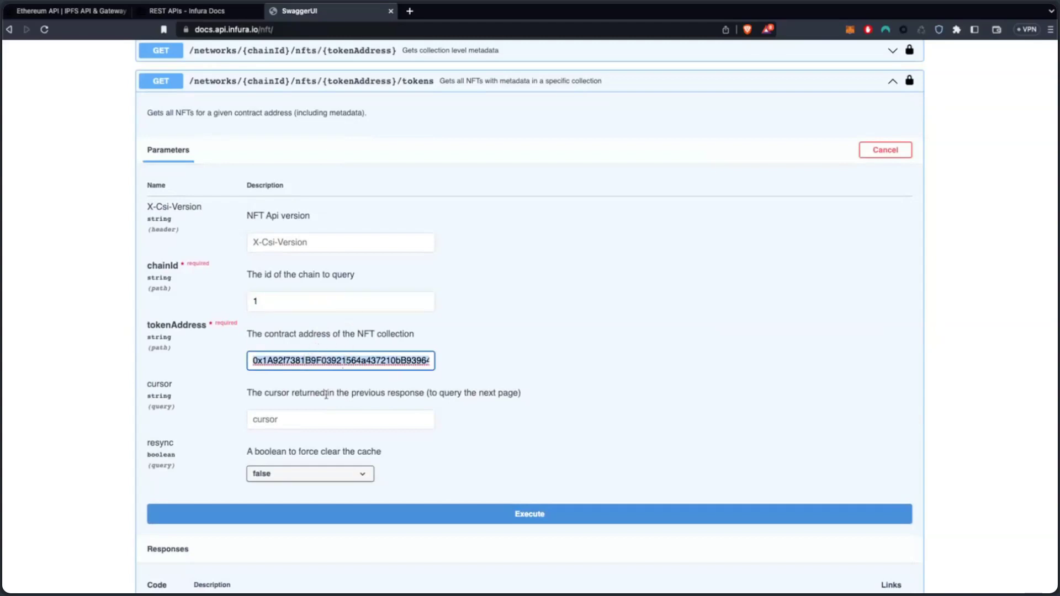
{"action": "left_click", "coordinate": [486, 514]}
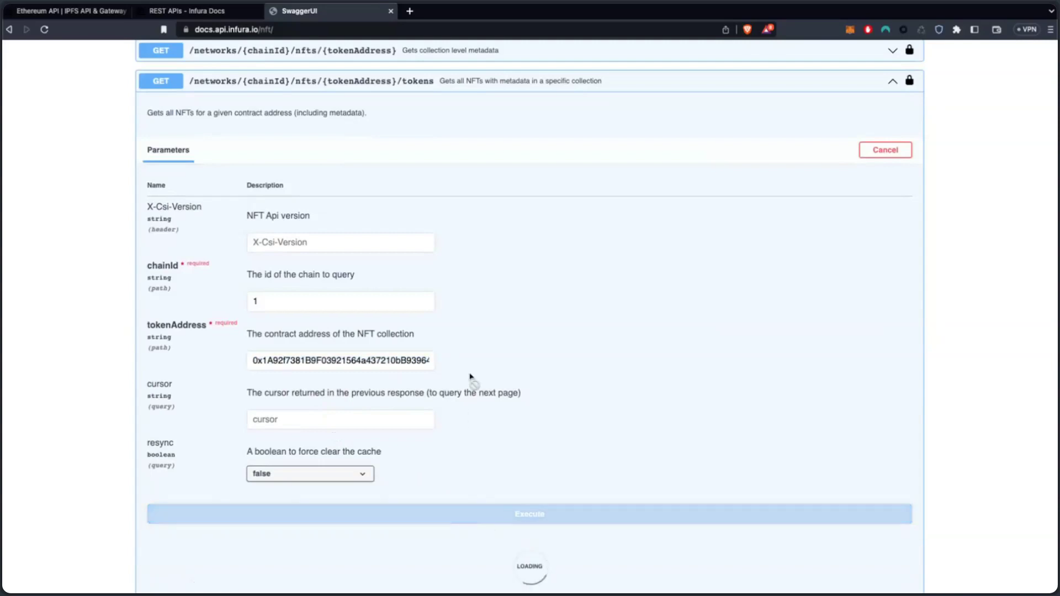
Examine the response body's page size, total, assets list and the first NFT's contract, token ID and metadata
{"action": "scroll", "coordinate": [470, 377], "scroll_direction": "down", "scroll_amount": 7}
{"action": "scroll", "coordinate": [283, 362], "scroll_direction": "down", "scroll_amount": 1}
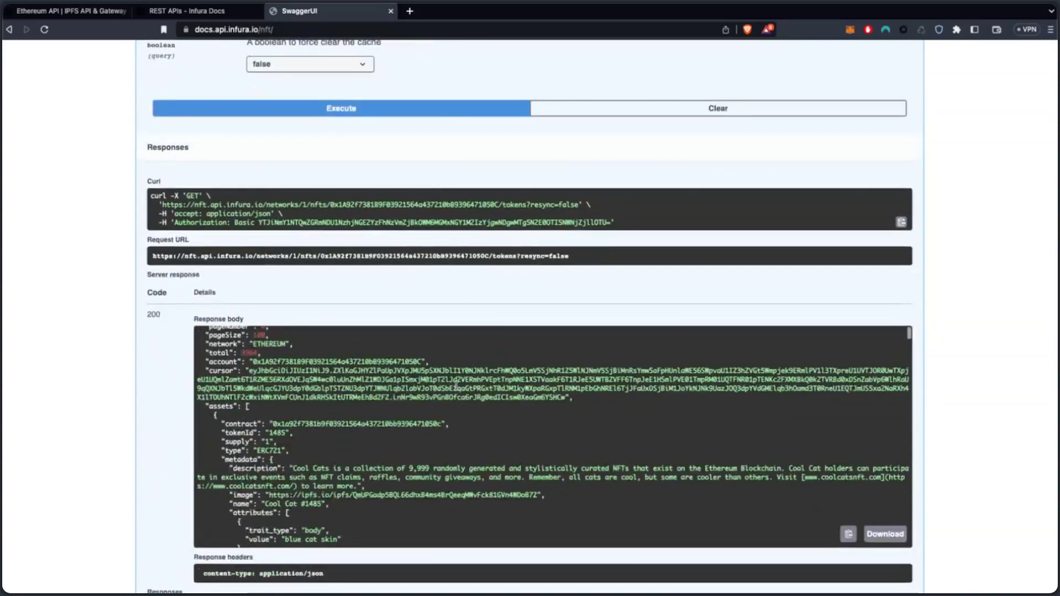
{"action": "scroll", "coordinate": [283, 362], "scroll_direction": "up", "scroll_amount": 1}
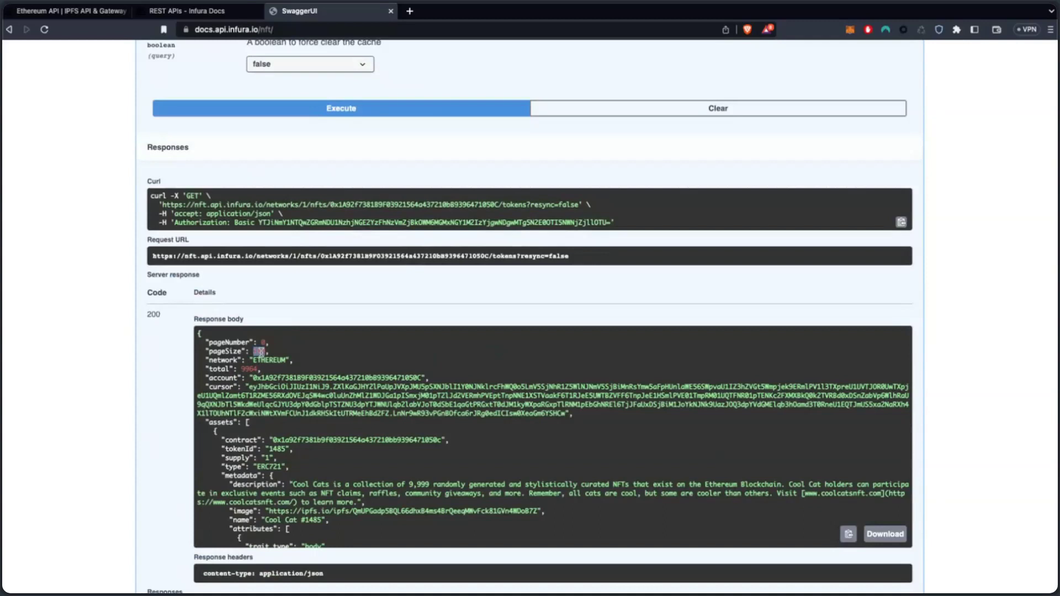
{"action": "double_click", "coordinate": [249, 369]}
{"action": "left_click", "coordinate": [231, 441]}
{"action": "double_click", "coordinate": [219, 421]}
{"action": "scroll", "coordinate": [221, 443], "scroll_direction": "down", "scroll_amount": 1}
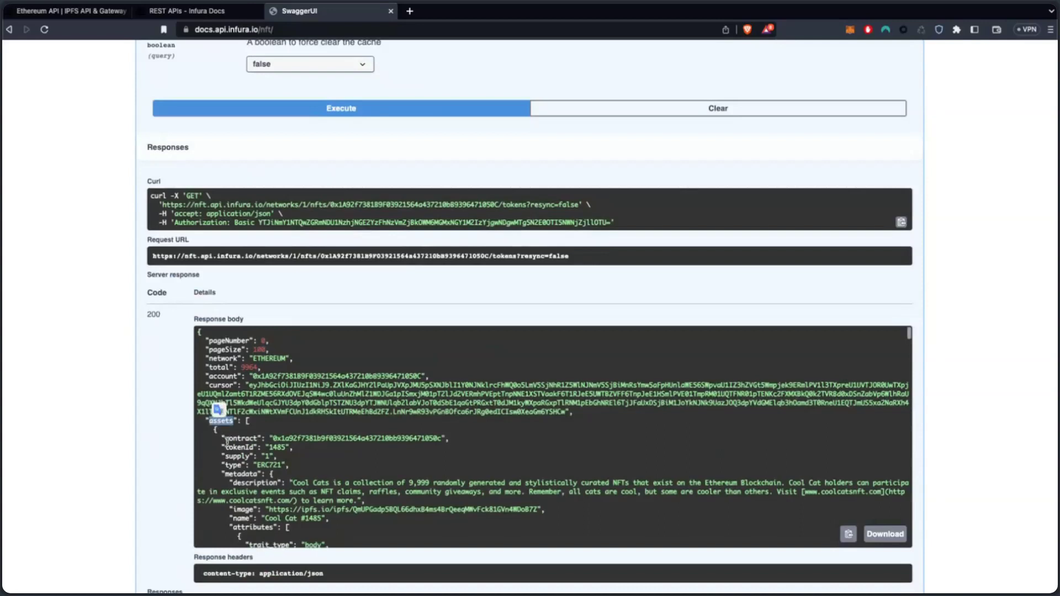
{"action": "left_click_drag", "start_coordinate": [217, 431], "coordinate": [372, 504]}
{"action": "scroll", "coordinate": [372, 504], "scroll_direction": "down", "scroll_amount": 1}
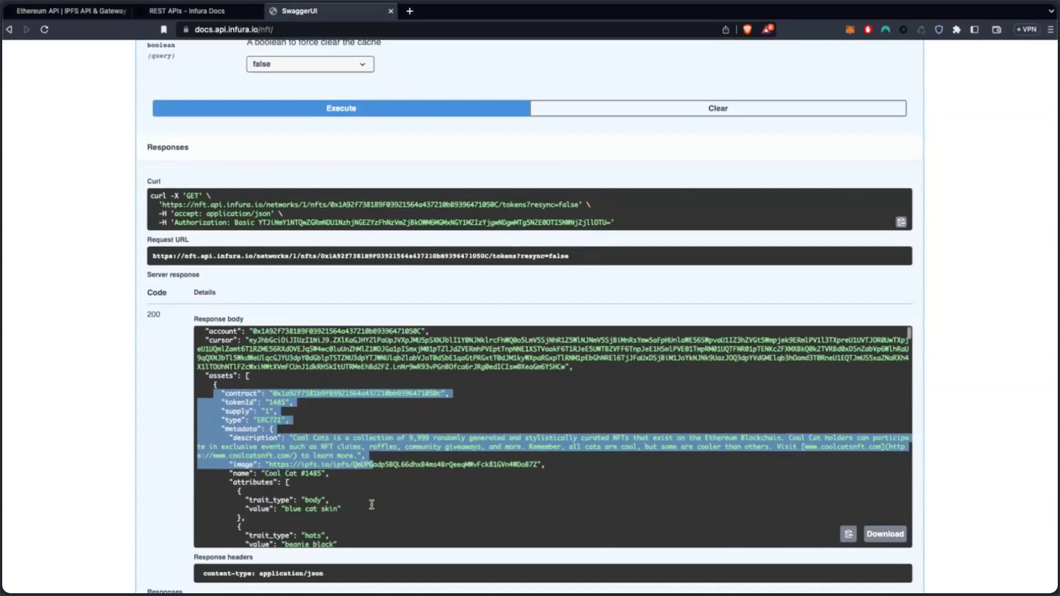
{"action": "left_click", "coordinate": [298, 442]}
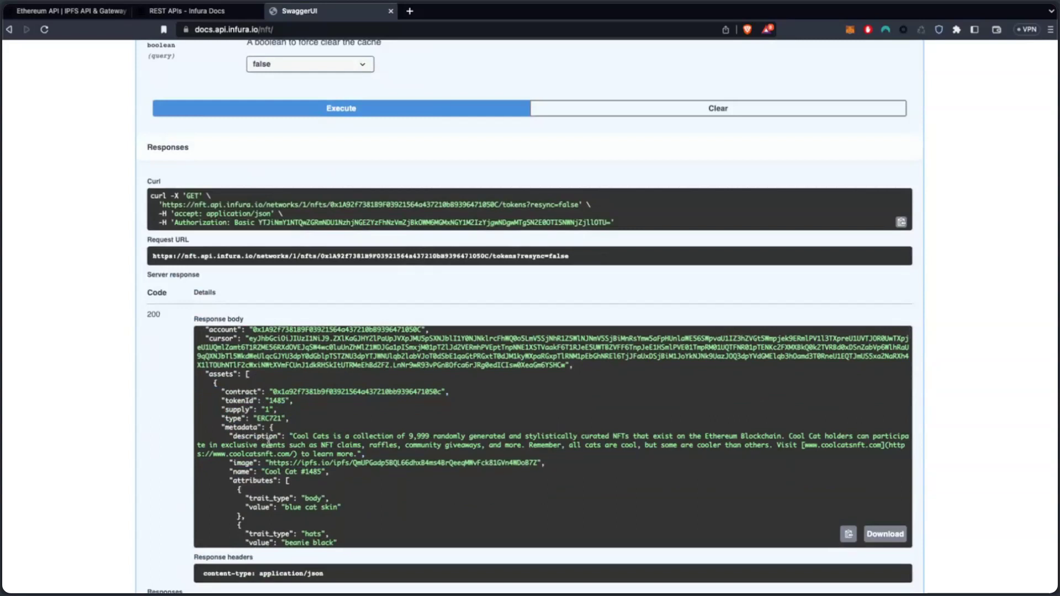
{"action": "scroll", "coordinate": [274, 447], "scroll_direction": "up", "scroll_amount": 1}
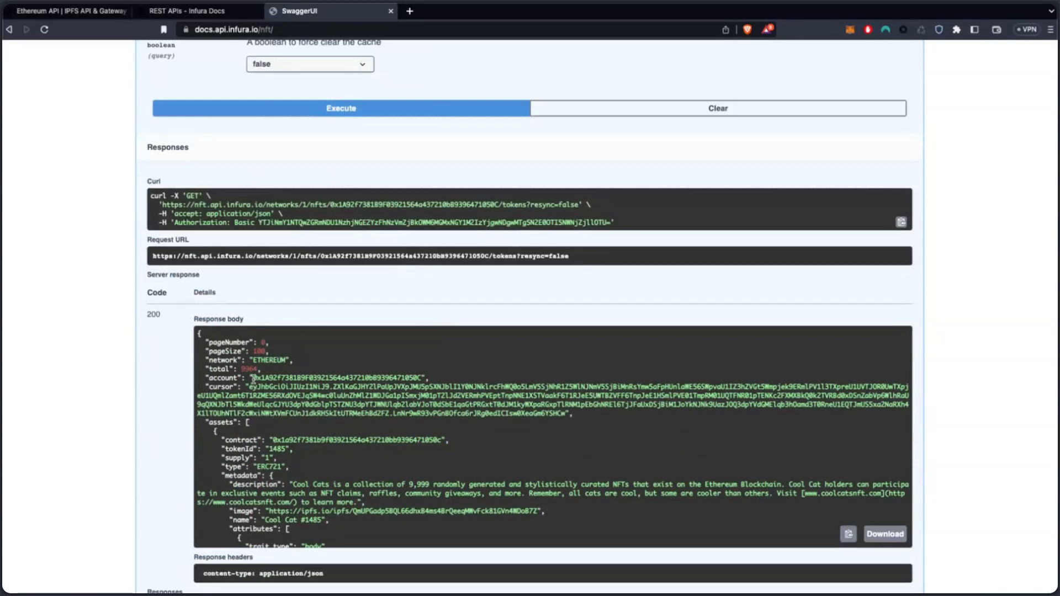
Copy the cursor value from the response body into the cursor parameter and execute the collection tokens request again
{"action": "left_click_drag", "start_coordinate": [250, 387], "coordinate": [570, 414]}
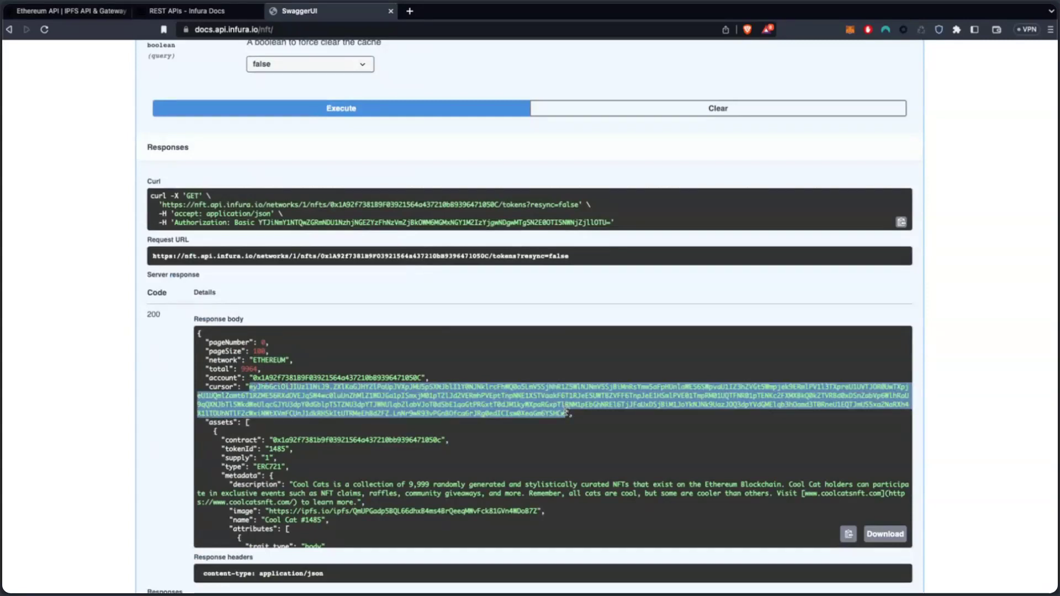
{"action": "scroll", "coordinate": [481, 245], "scroll_direction": "up", "scroll_amount": 5}
{"action": "left_click", "coordinate": [366, 236]}
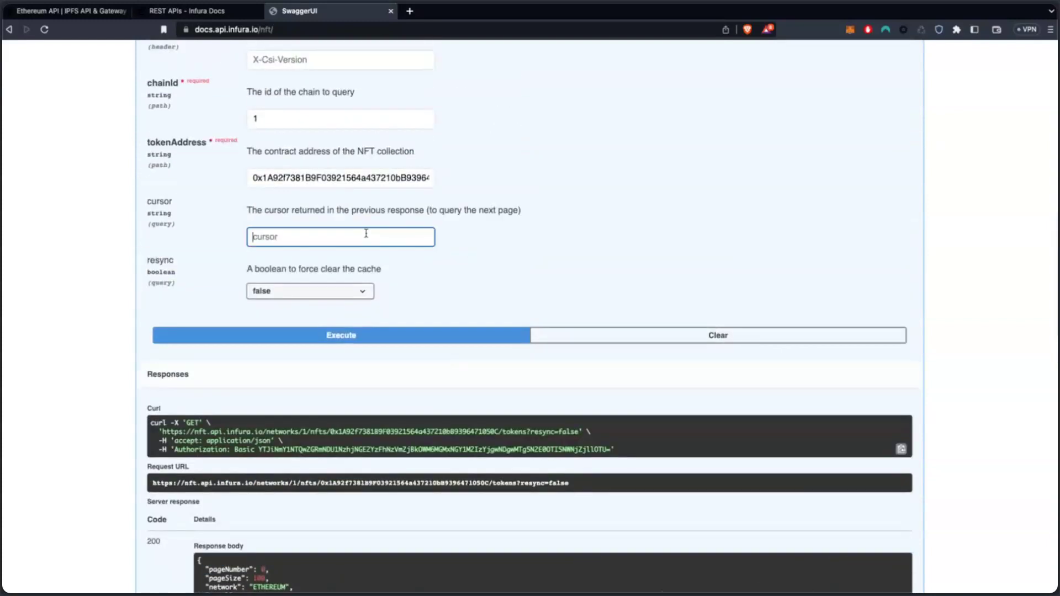
{"action": "key", "text": "super+v"}
{"action": "left_click", "coordinate": [374, 341]}
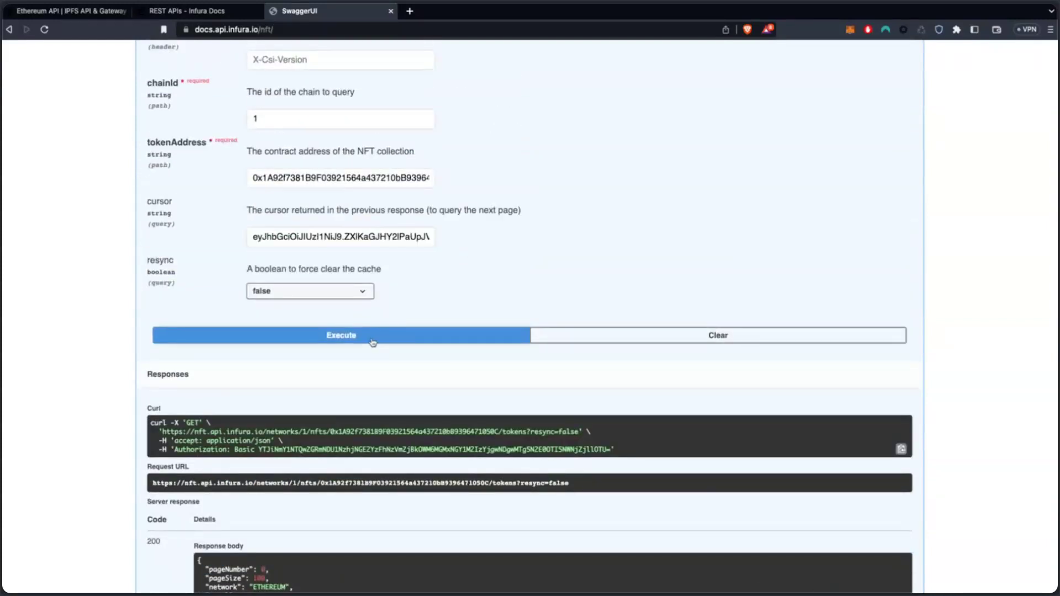
Check the pageNumber in the new response body of the collection tokens request
{"action": "scroll", "coordinate": [388, 415], "scroll_direction": "down", "scroll_amount": 5}
{"action": "scroll", "coordinate": [389, 415], "scroll_direction": "down", "scroll_amount": 1}
{"action": "scroll", "coordinate": [331, 398], "scroll_direction": "up", "scroll_amount": 1}
{"action": "triple_click", "coordinate": [246, 369]}
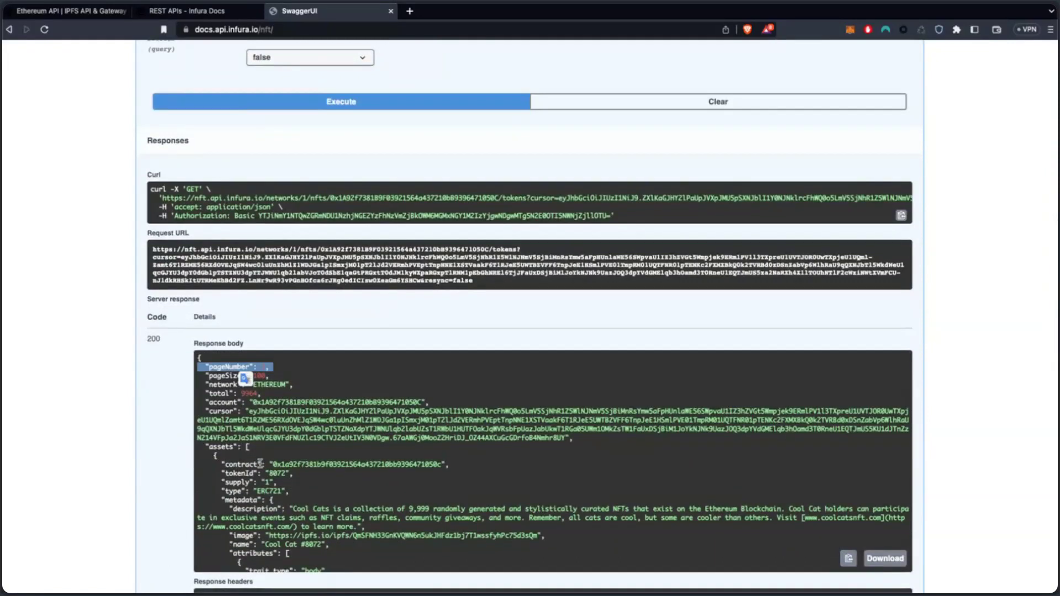
Copy the tokenAddress value and make the parameters of the /networks/{chainId}/nfts/{tokenAddress} collection metadata request editable
{"action": "scroll", "coordinate": [365, 243], "scroll_direction": "up", "scroll_amount": 5}
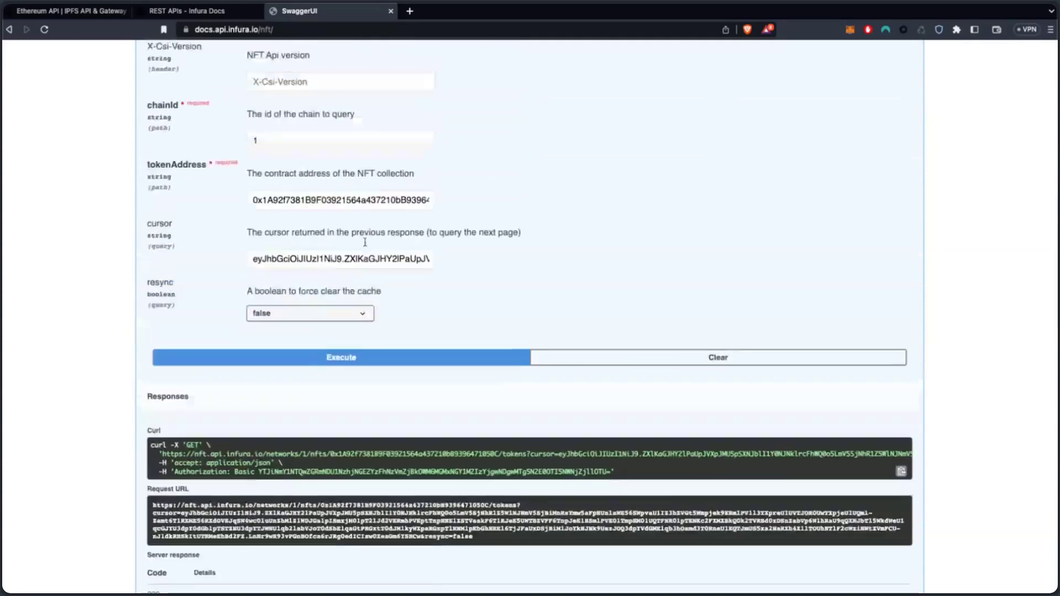
{"action": "double_click", "coordinate": [367, 202]}
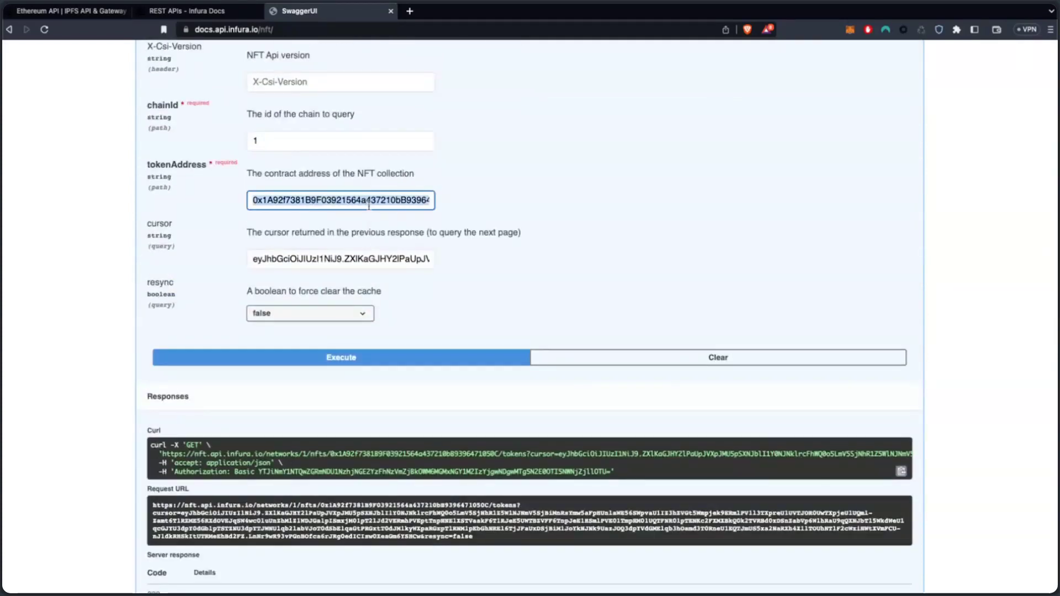
{"action": "scroll", "coordinate": [367, 204], "scroll_direction": "up", "scroll_amount": 5}
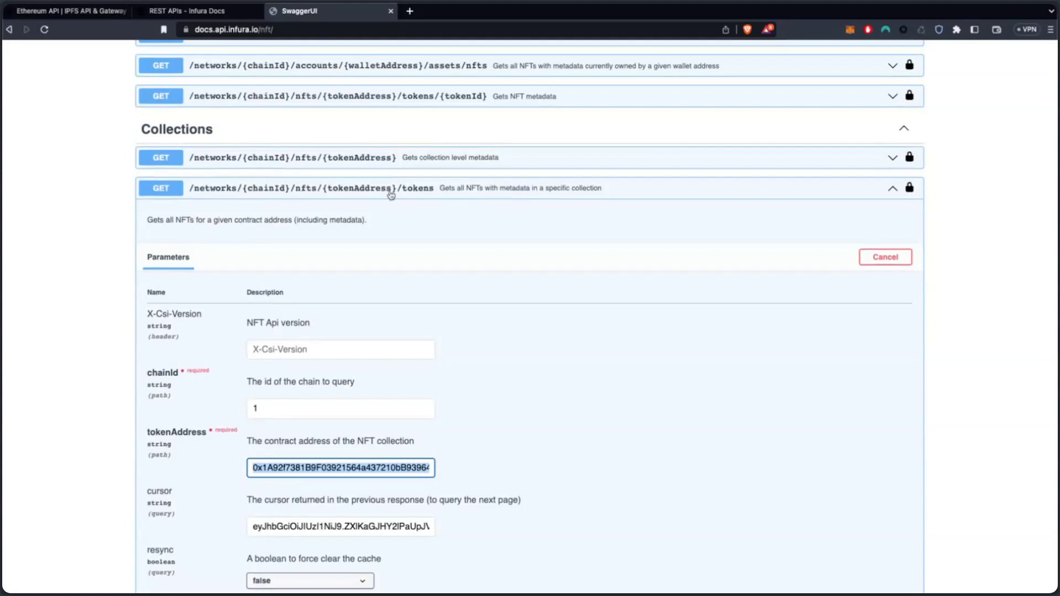
{"action": "left_click", "coordinate": [391, 190]}
{"action": "left_click", "coordinate": [429, 160]}
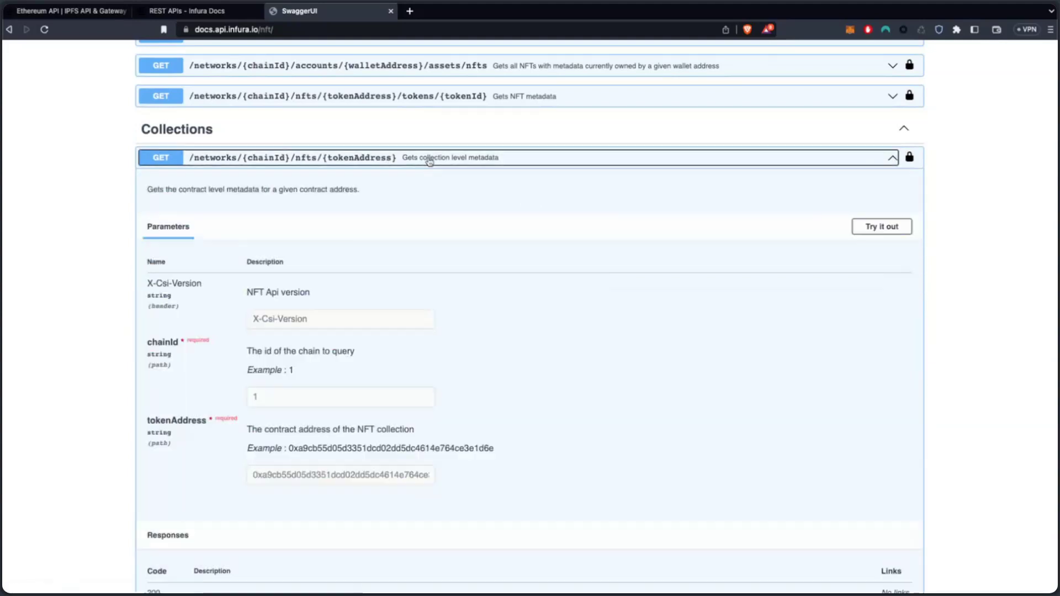
{"action": "left_click", "coordinate": [882, 226]}
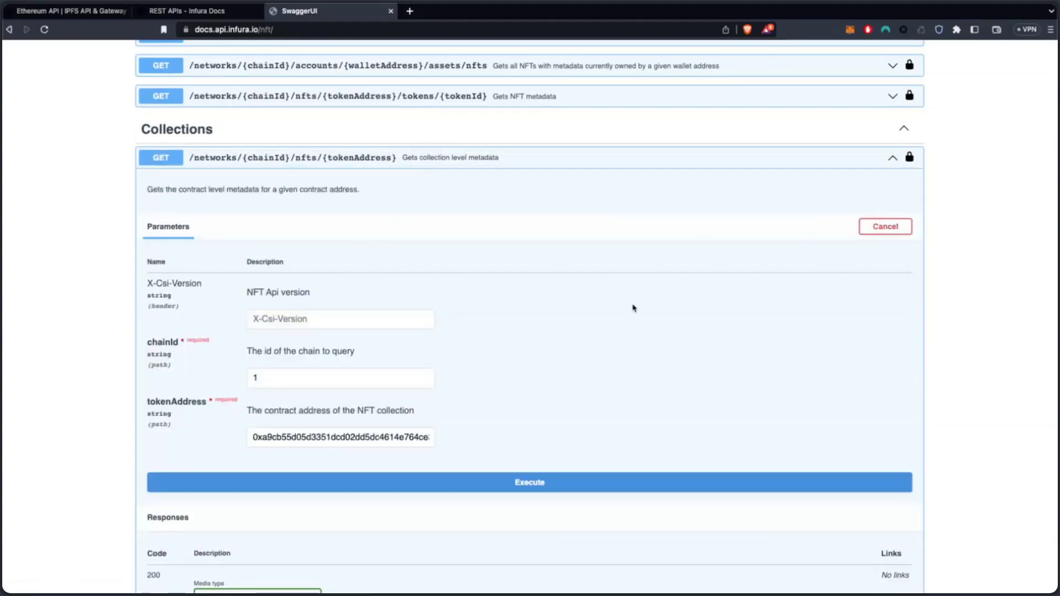
Replace the collection metadata request's tokenAddress with the copied contract address and execute the request
{"action": "scroll", "coordinate": [384, 428], "scroll_direction": "down", "scroll_amount": 1}
{"action": "scroll", "coordinate": [384, 428], "scroll_direction": "down", "scroll_amount": 2}
{"action": "double_click", "coordinate": [370, 365]}
{"action": "key", "text": "super+v"}
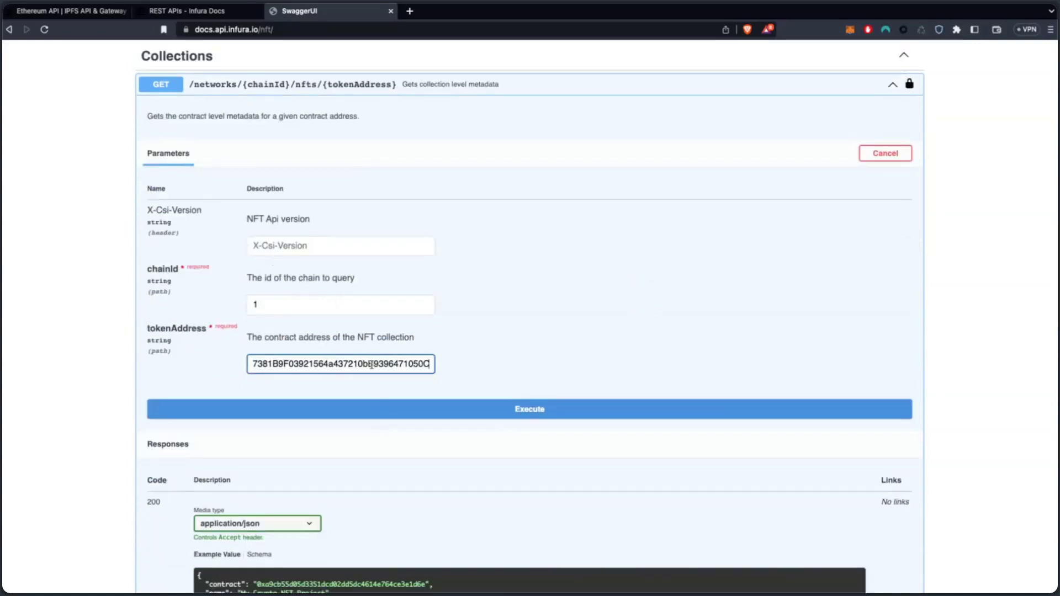
{"action": "left_click", "coordinate": [369, 411]}
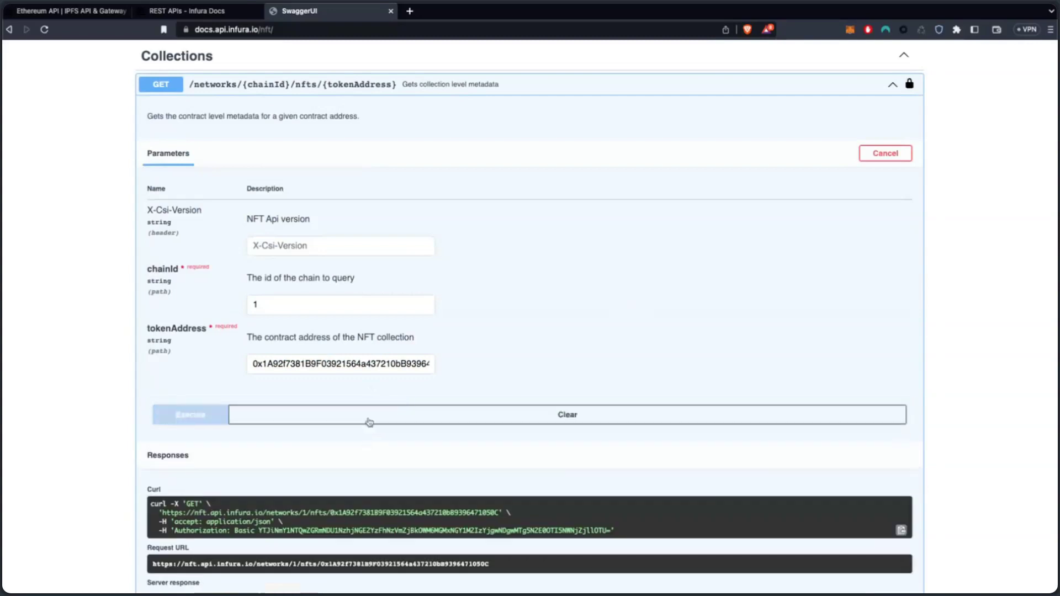
Examine the contract, name, symbol and tokenType returned in the collection metadata response body
{"action": "scroll", "coordinate": [367, 428], "scroll_direction": "down", "scroll_amount": 5}
{"action": "scroll", "coordinate": [364, 445], "scroll_direction": "down", "scroll_amount": 1}
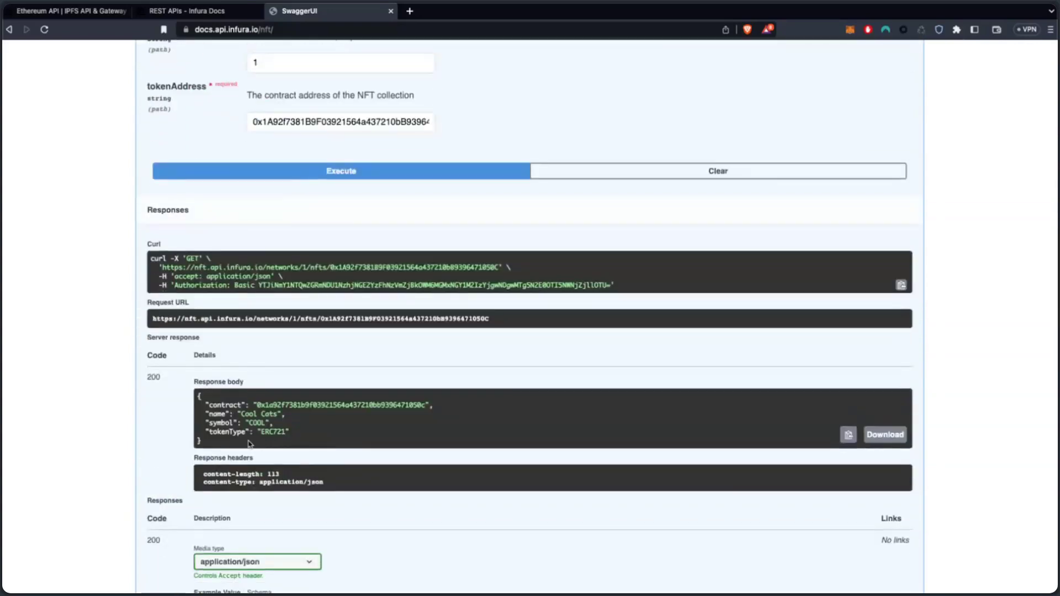
{"action": "left_click_drag", "start_coordinate": [250, 444], "coordinate": [200, 396]}
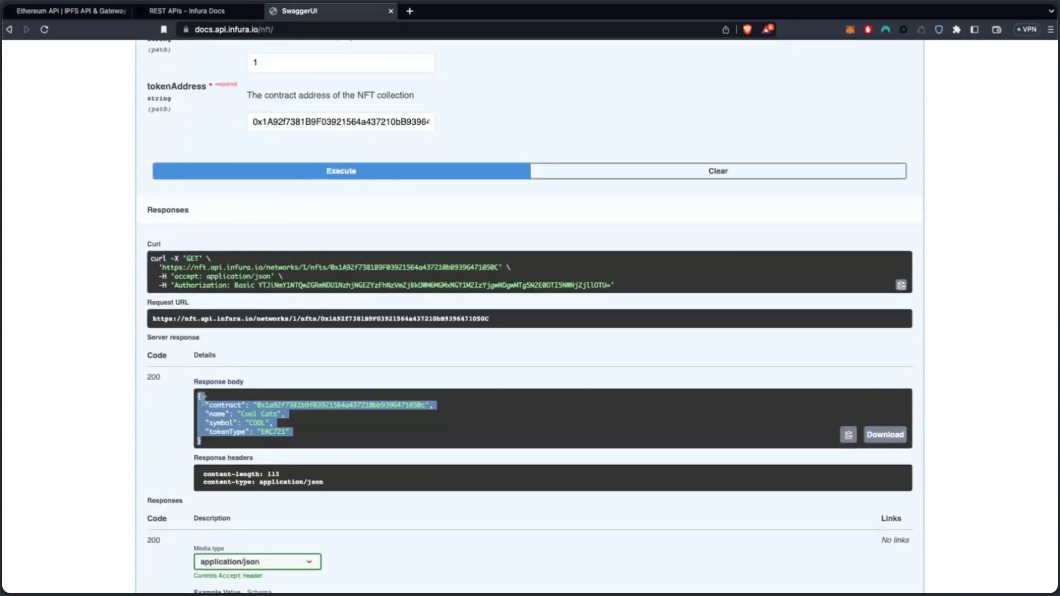
Collapse the collection metadata request and review the endpoints listed under Transfers, Metadata, Collections, Ownership and Market data
{"action": "scroll", "coordinate": [260, 413], "scroll_direction": "up", "scroll_amount": 7}
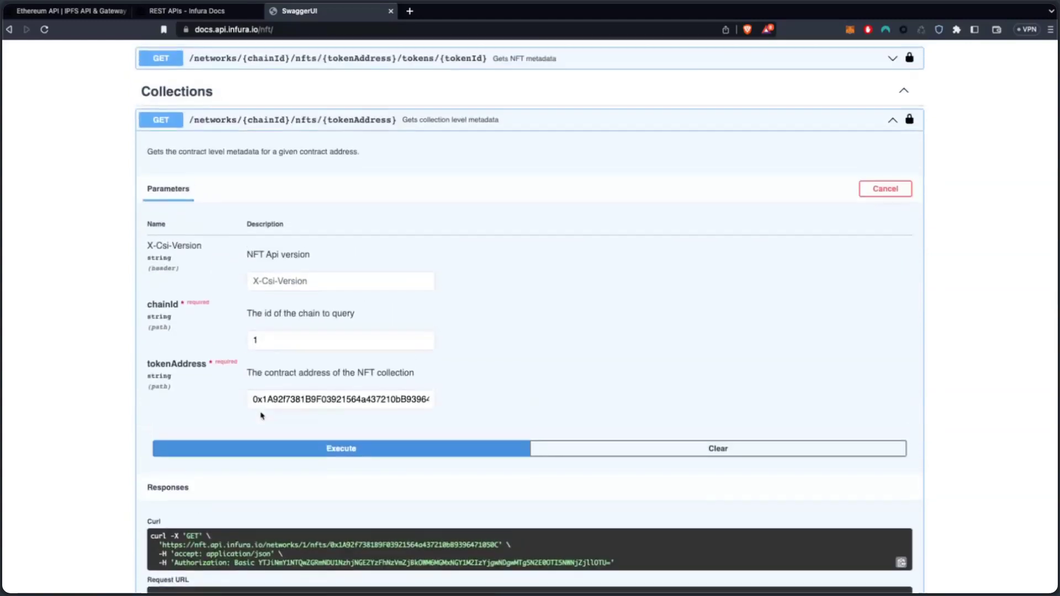
{"action": "left_click", "coordinate": [389, 231]}
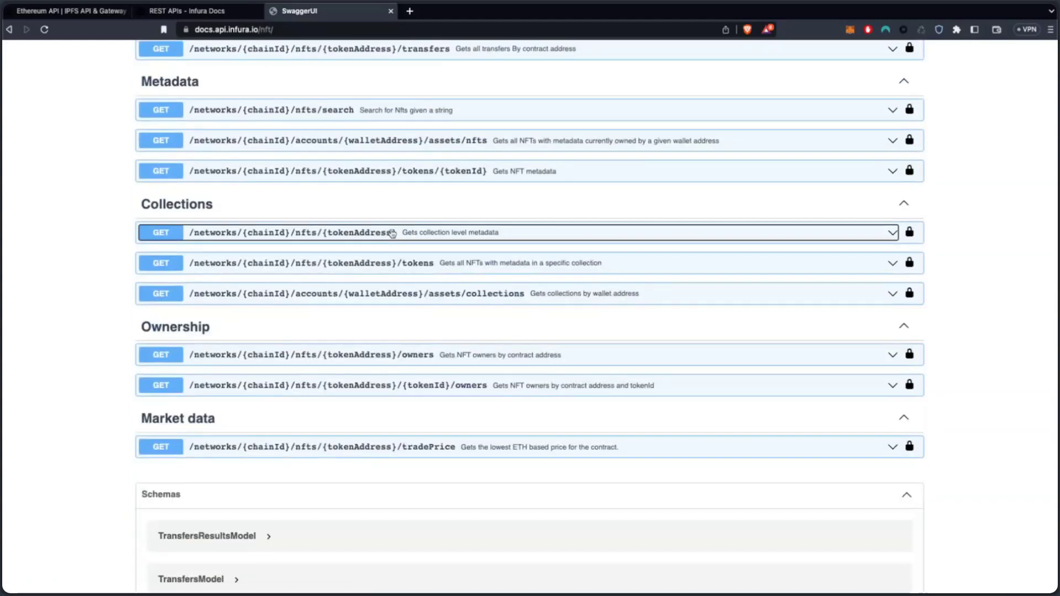
{"action": "scroll", "coordinate": [393, 289], "scroll_direction": "up", "scroll_amount": 3}
{"action": "scroll", "coordinate": [393, 287], "scroll_direction": "up", "scroll_amount": 1}
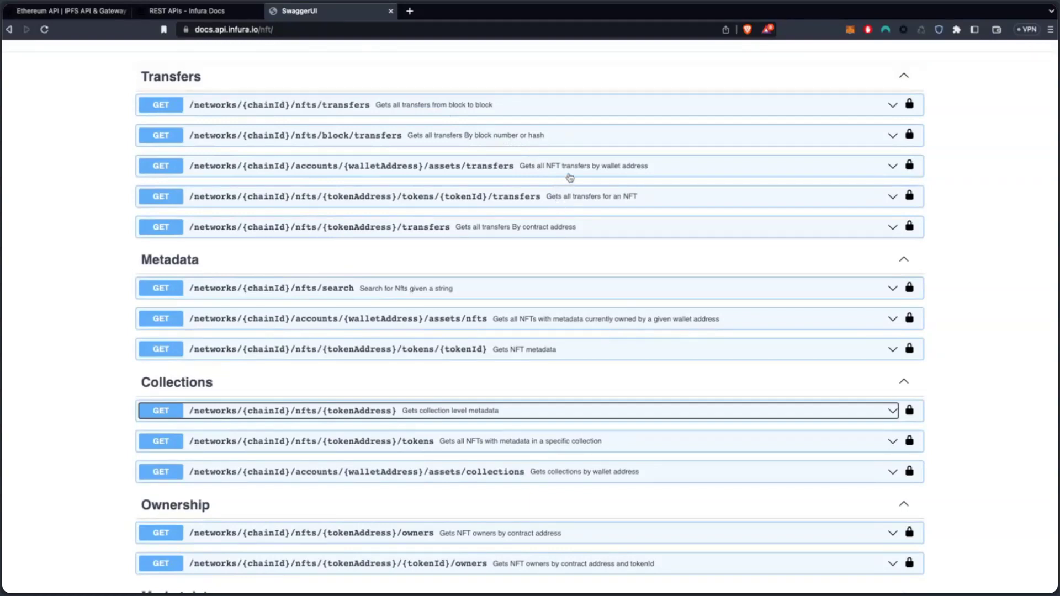
{"action": "scroll", "coordinate": [569, 260], "scroll_direction": "down", "scroll_amount": 5}
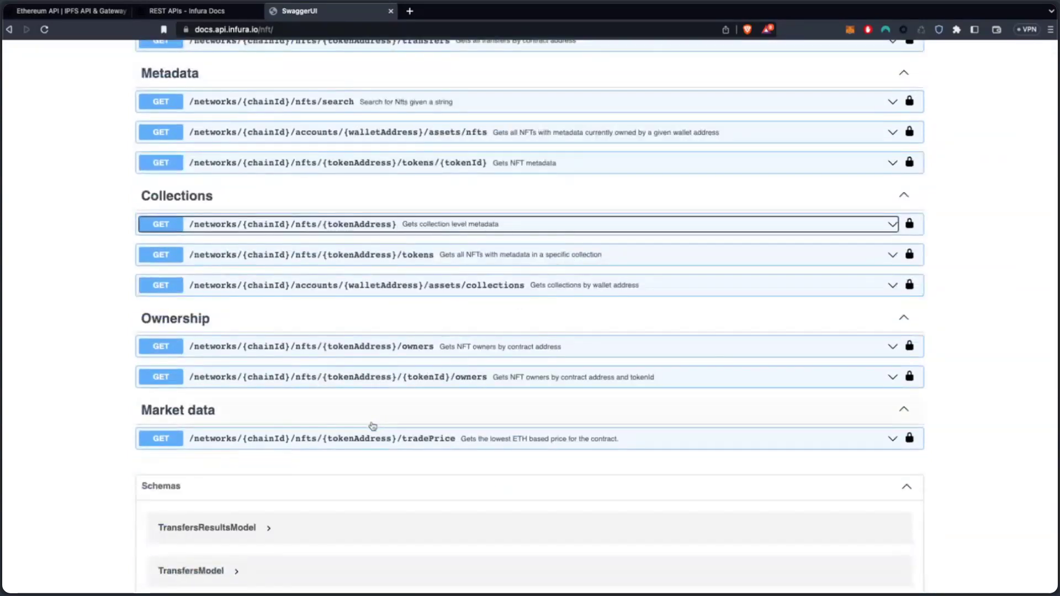
{"action": "scroll", "coordinate": [307, 232], "scroll_direction": "up", "scroll_amount": 2}
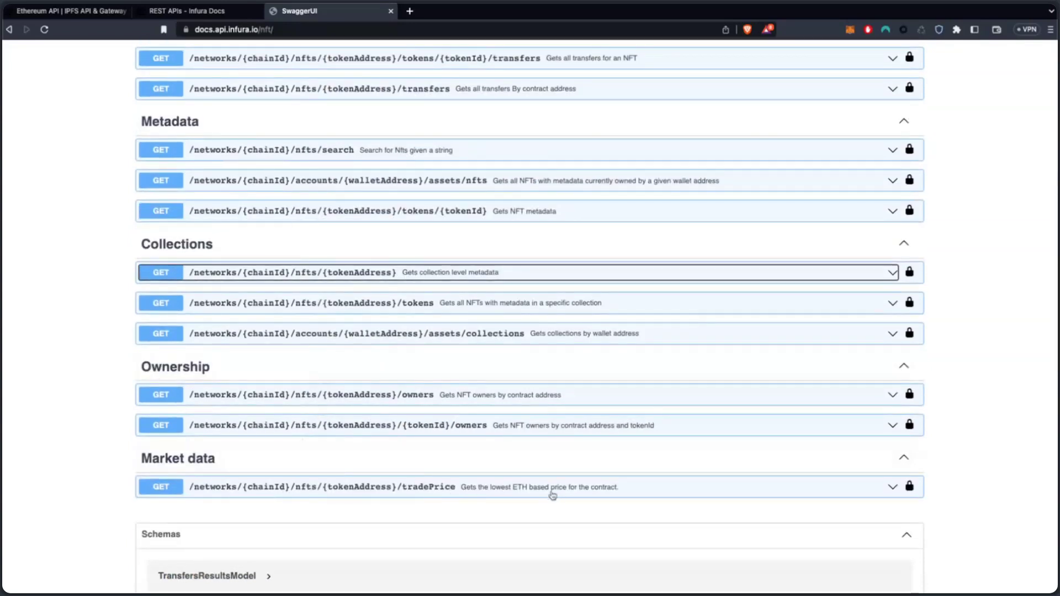
{"action": "scroll", "coordinate": [414, 314], "scroll_direction": "up", "scroll_amount": 7}
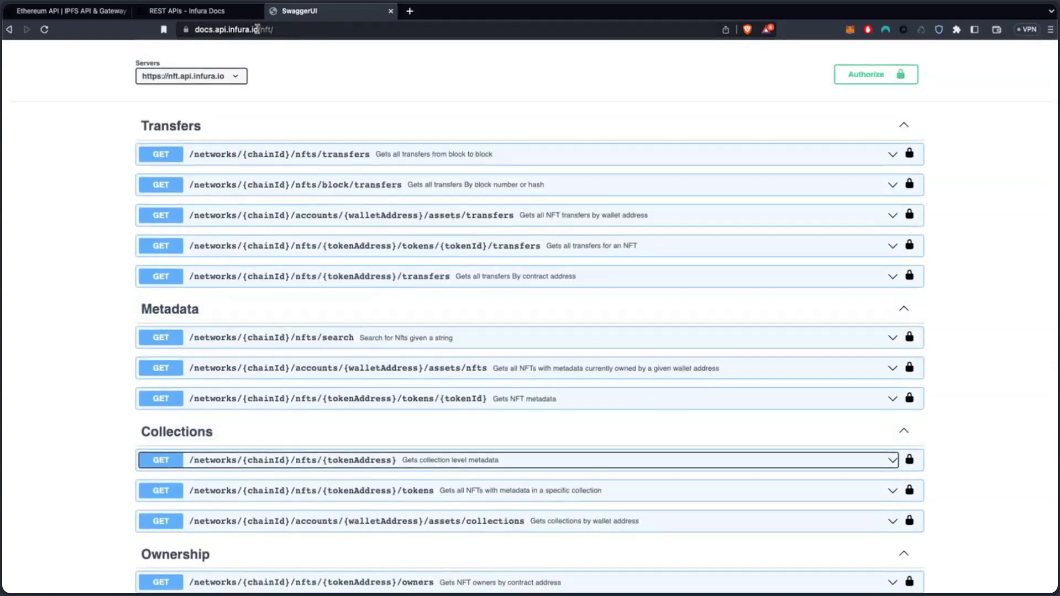
Switch to the Infura Docs page and review the REST API's Supported networks and the Transfers API reference
{"action": "left_click", "coordinate": [188, 11]}
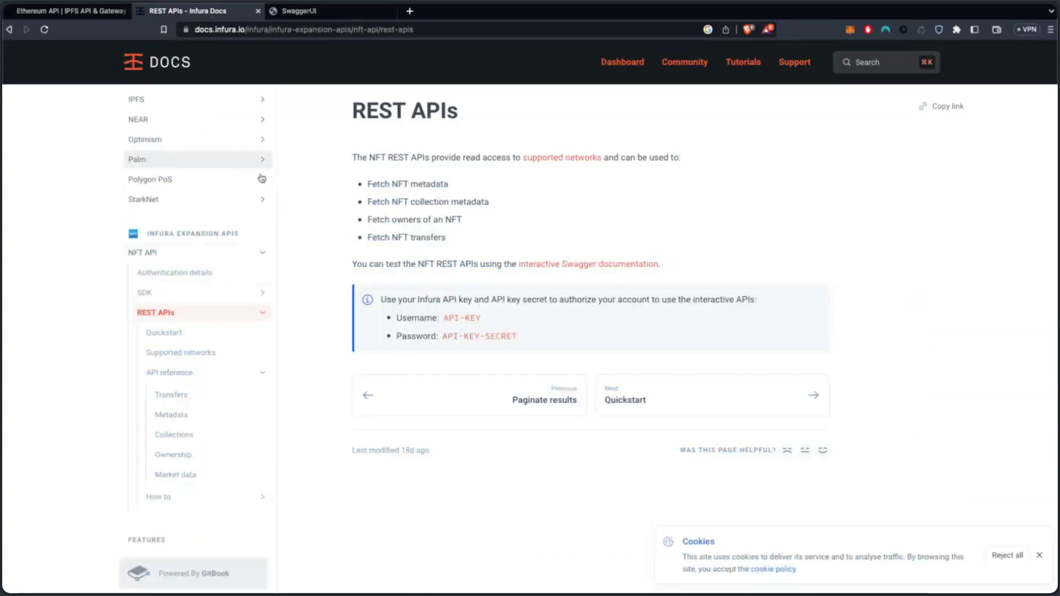
{"action": "left_click", "coordinate": [209, 357]}
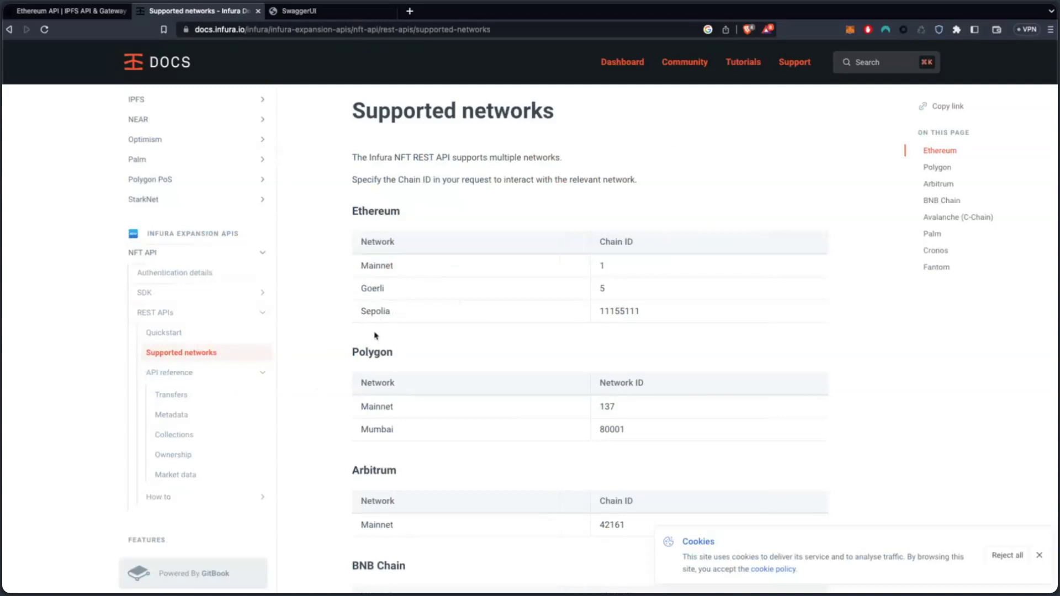
{"action": "left_click", "coordinate": [196, 397]}
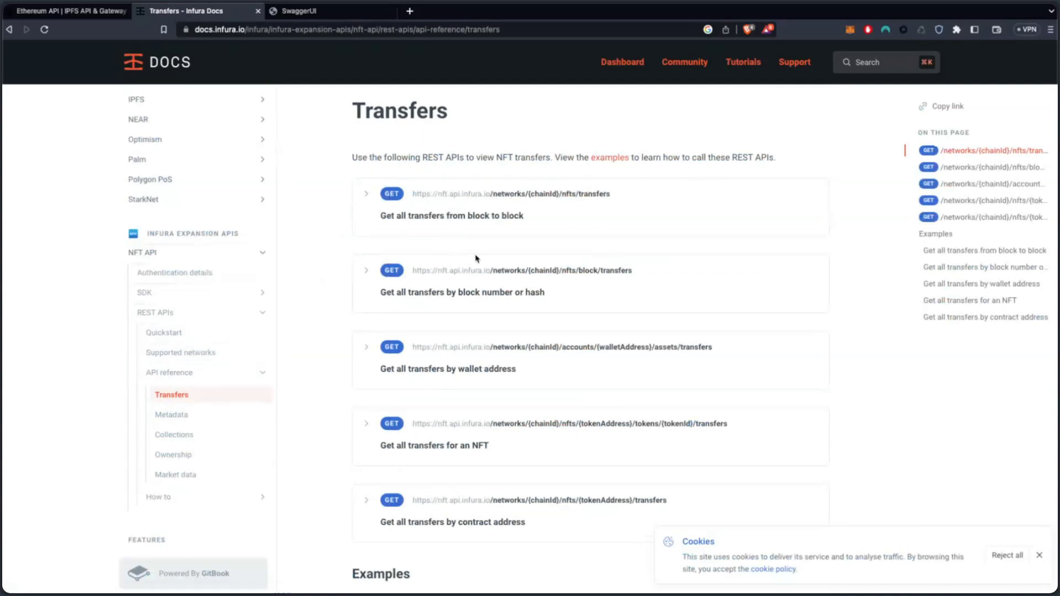
{"action": "scroll", "coordinate": [546, 212], "scroll_direction": "down", "scroll_amount": 1}
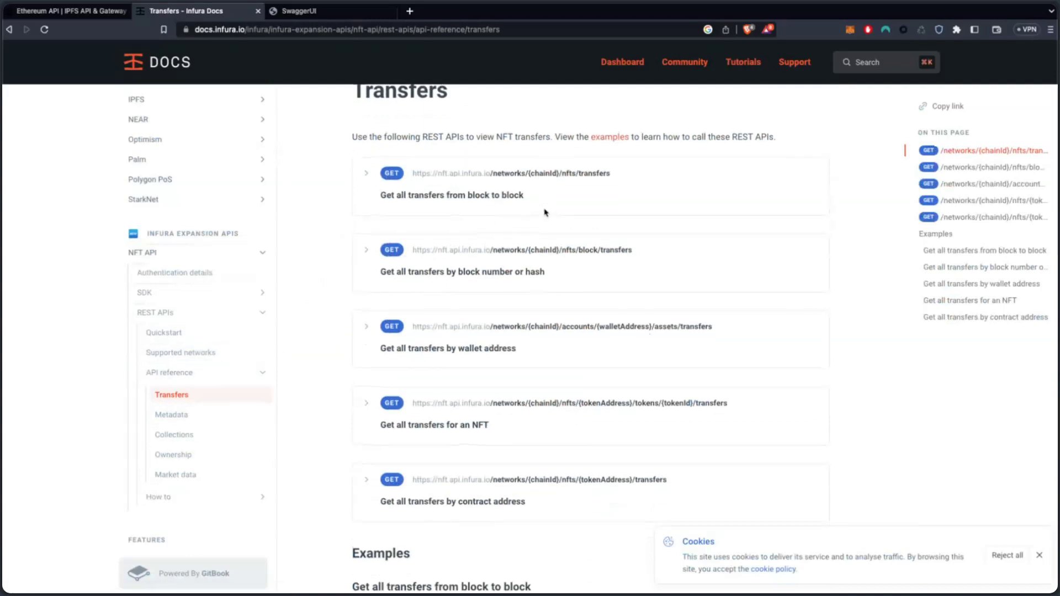
{"action": "scroll", "coordinate": [544, 219], "scroll_direction": "down", "scroll_amount": 8}
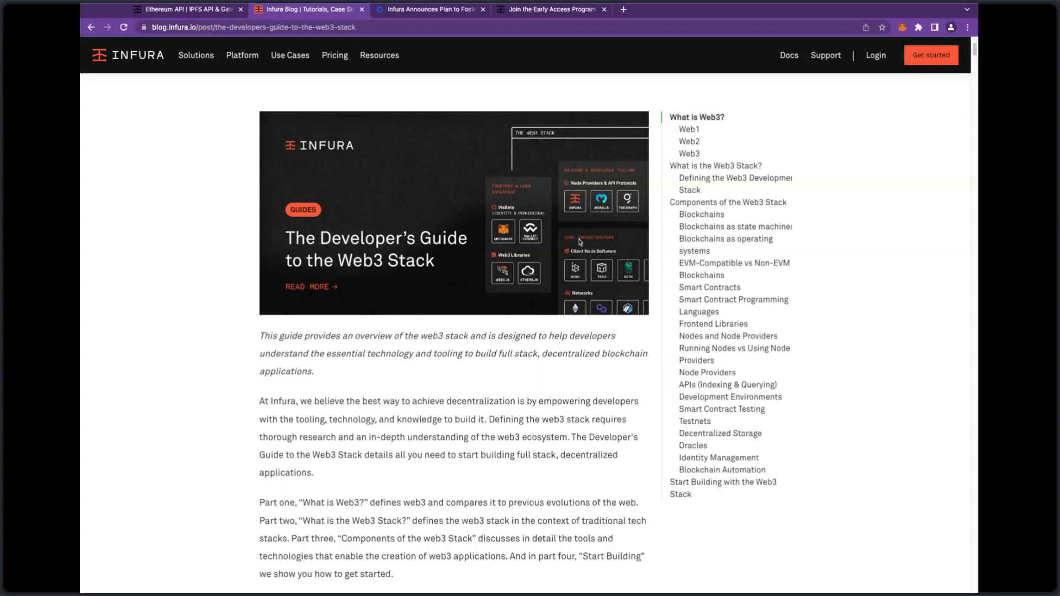
{"action": "scroll", "coordinate": [165, 314], "scroll_direction": "up", "scroll_amount": 2}
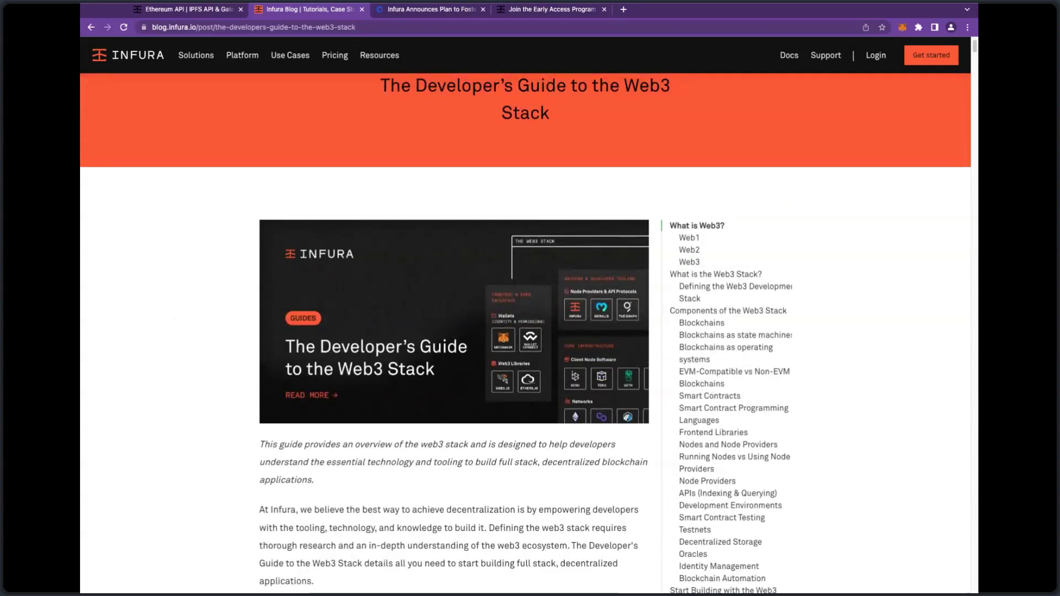
{"action": "scroll", "coordinate": [526, 335], "scroll_direction": "up", "scroll_amount": 1}
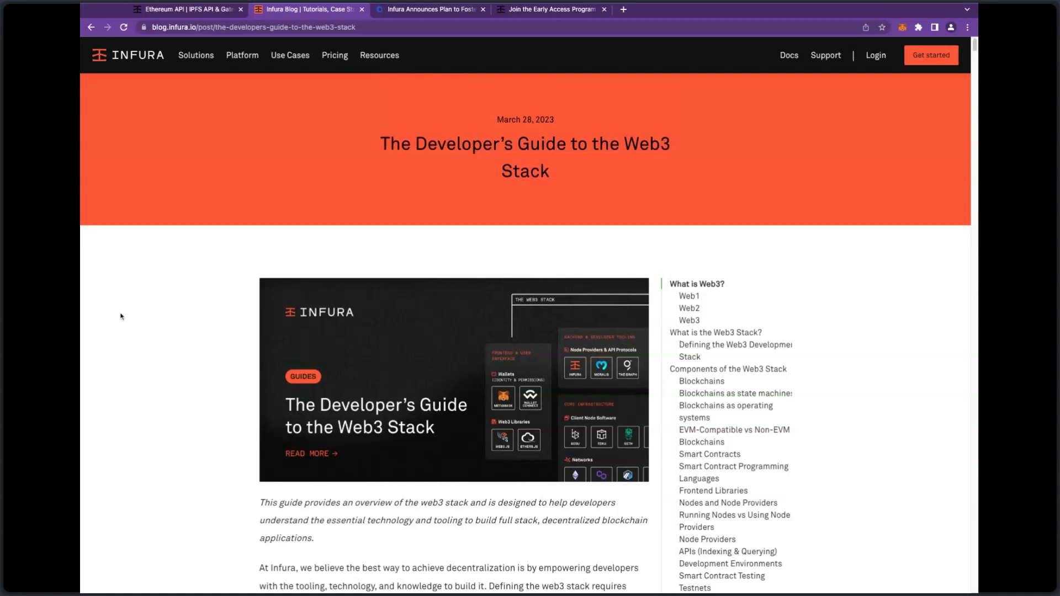
{"action": "scroll", "coordinate": [154, 326], "scroll_direction": "down", "scroll_amount": 3}
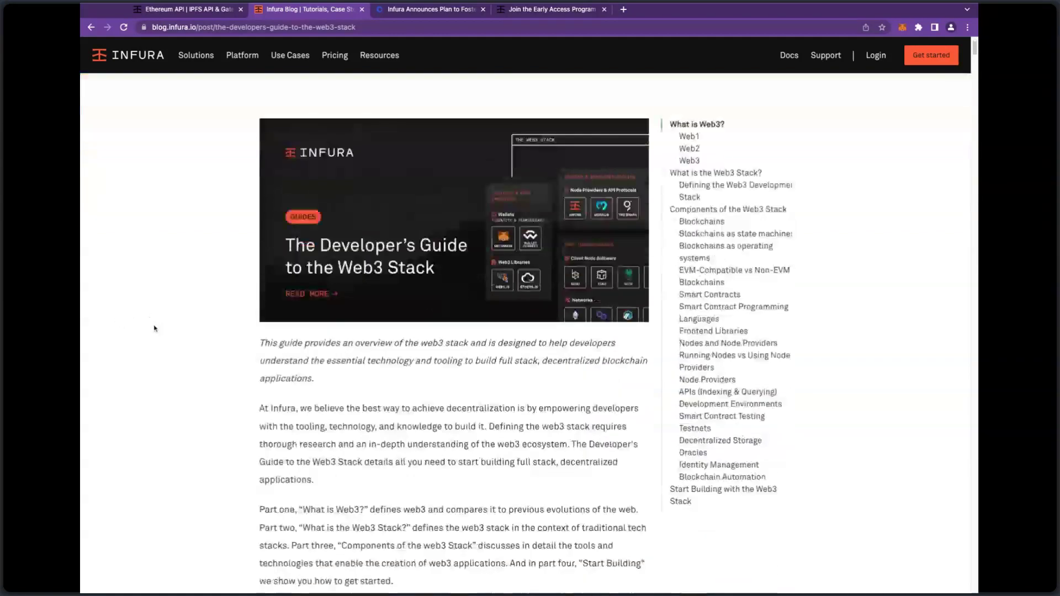
{"action": "scroll", "coordinate": [154, 329], "scroll_direction": "down", "scroll_amount": 1}
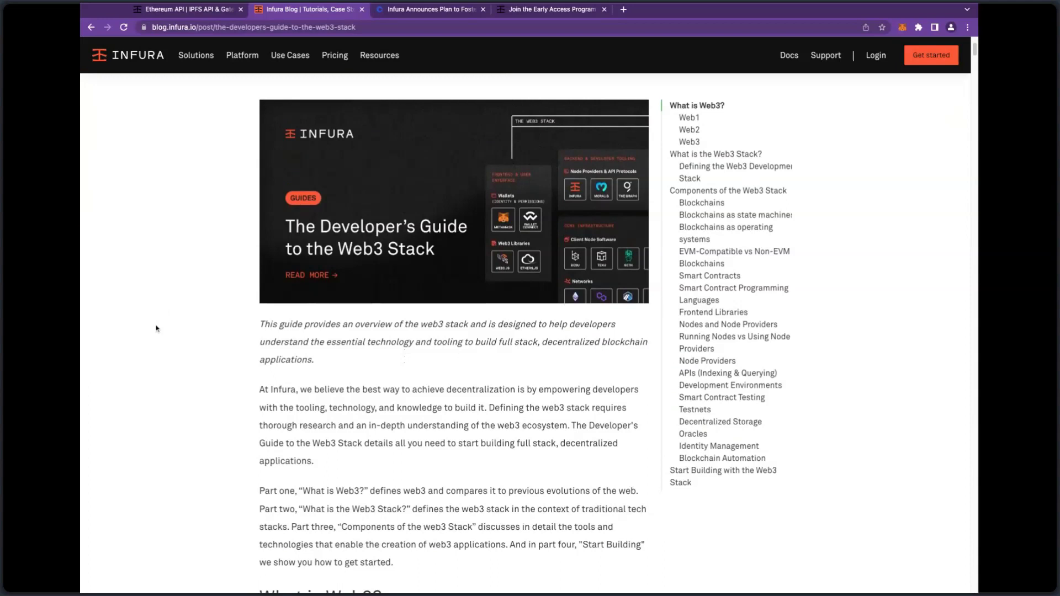